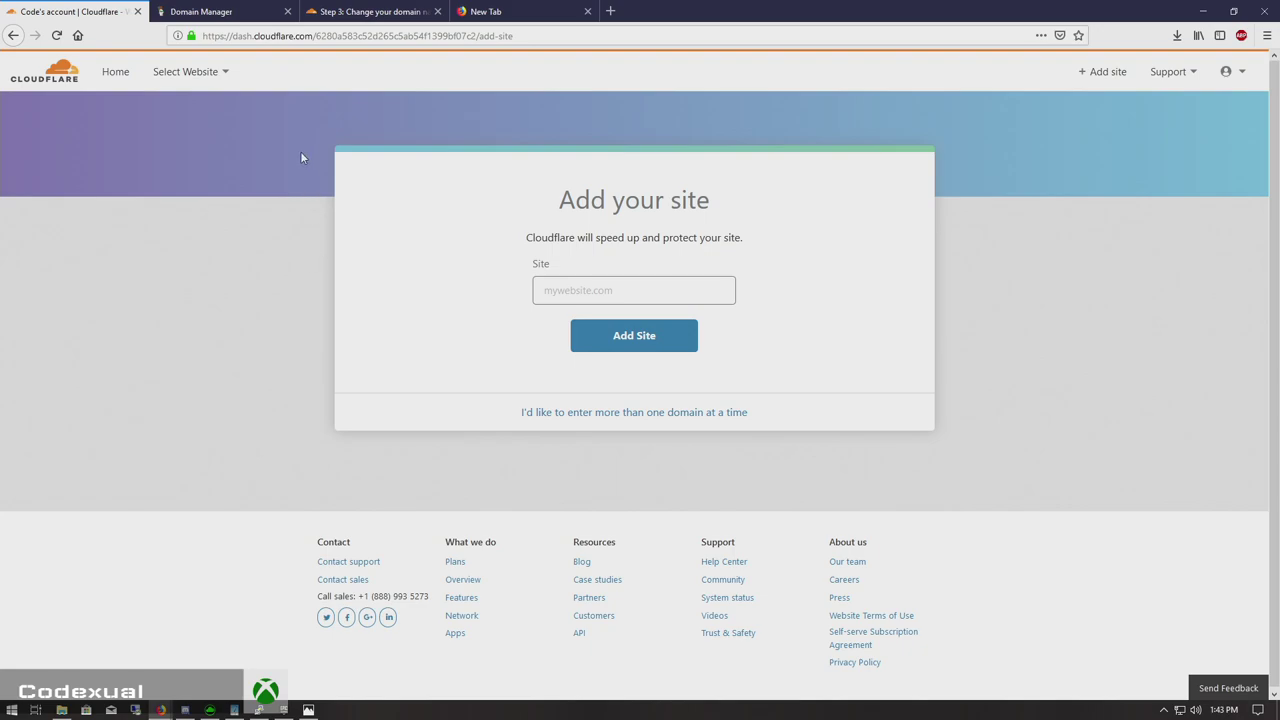
Step: Bring up Cloudflare's support article on changing nameservers, with its list of registrar guides
{"action": "left_click", "coordinate": [388, 14]}
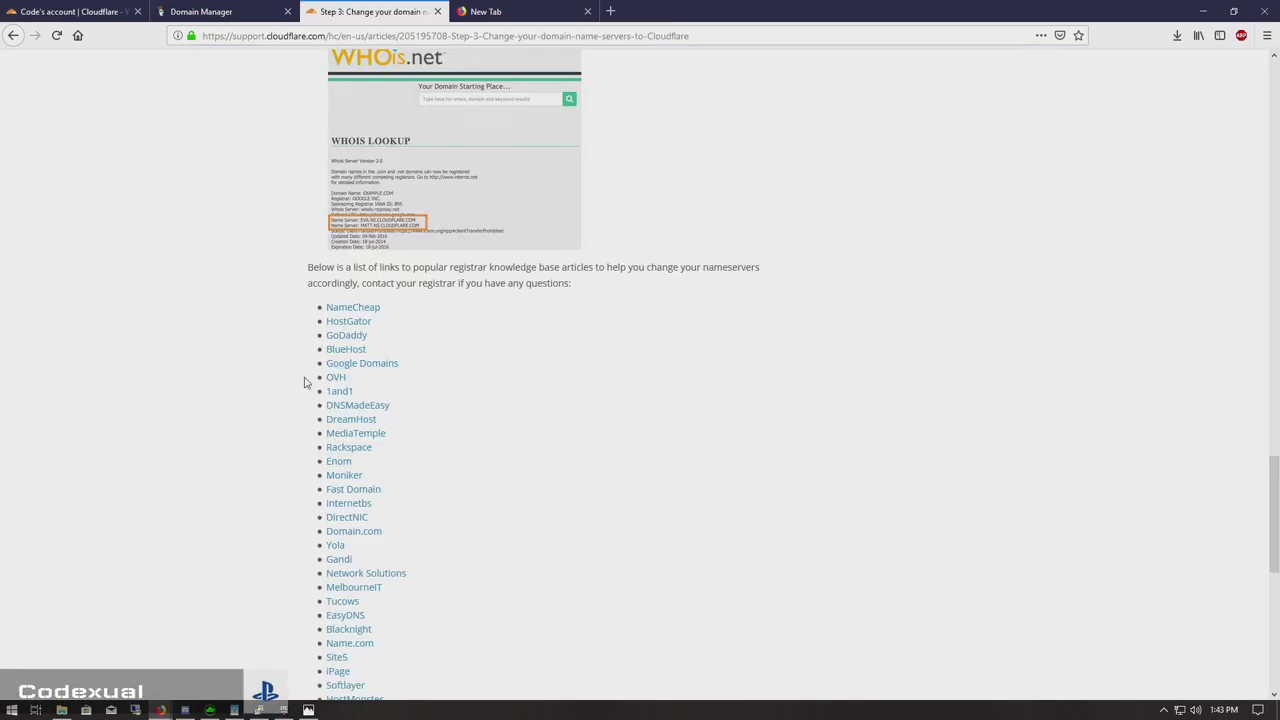
{"action": "scroll", "coordinate": [600, 385], "scroll_direction": "down", "scroll_amount": 4}
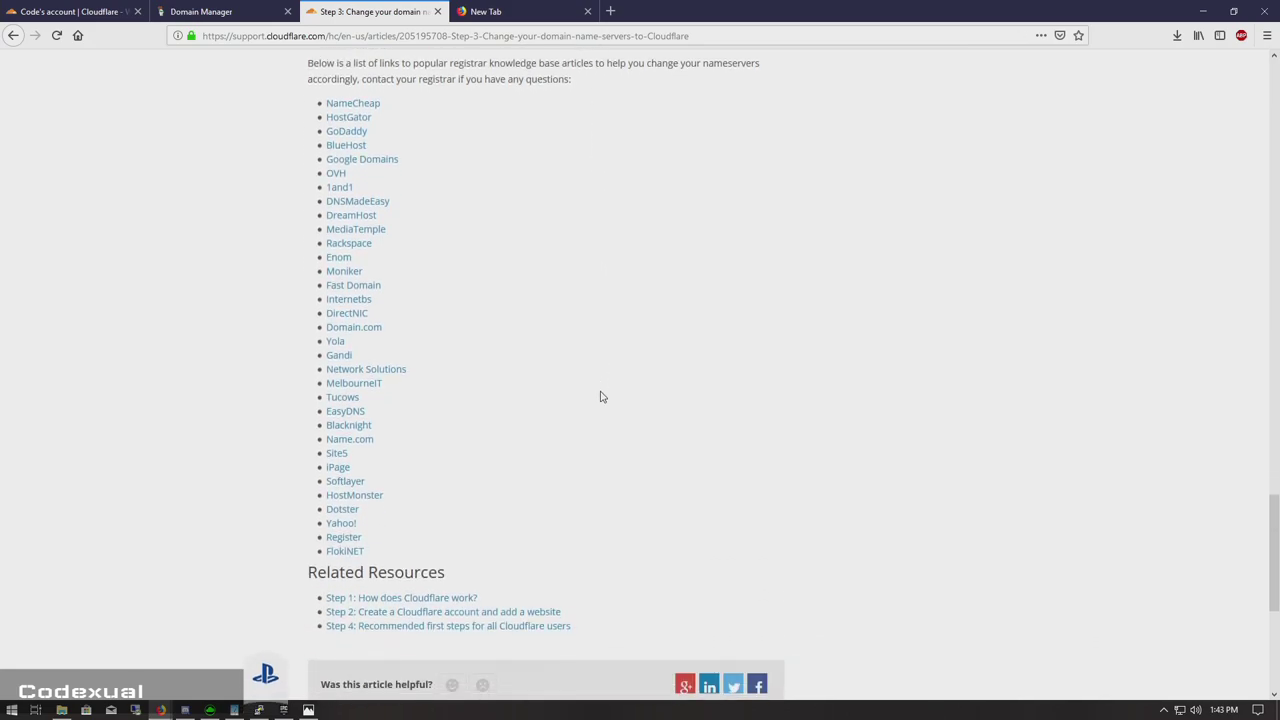
{"action": "scroll", "coordinate": [600, 397], "scroll_direction": "up", "scroll_amount": 1}
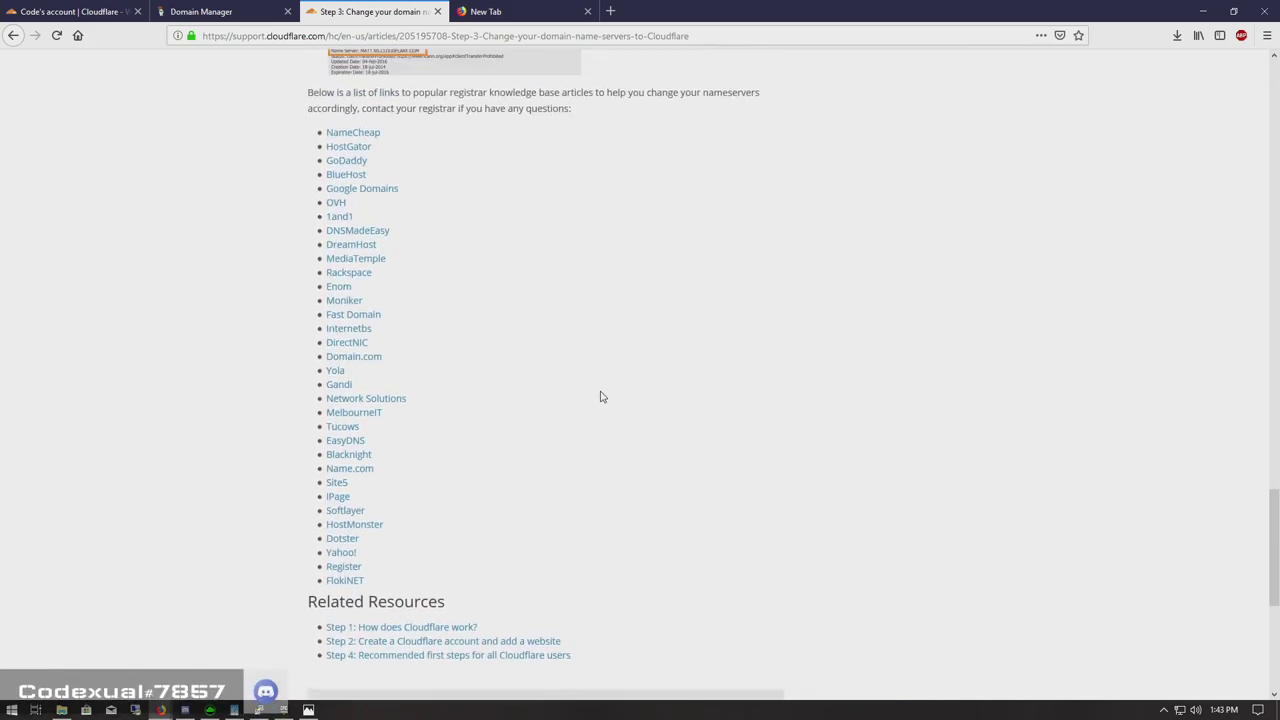
{"action": "scroll", "coordinate": [600, 397], "scroll_direction": "up", "scroll_amount": 3}
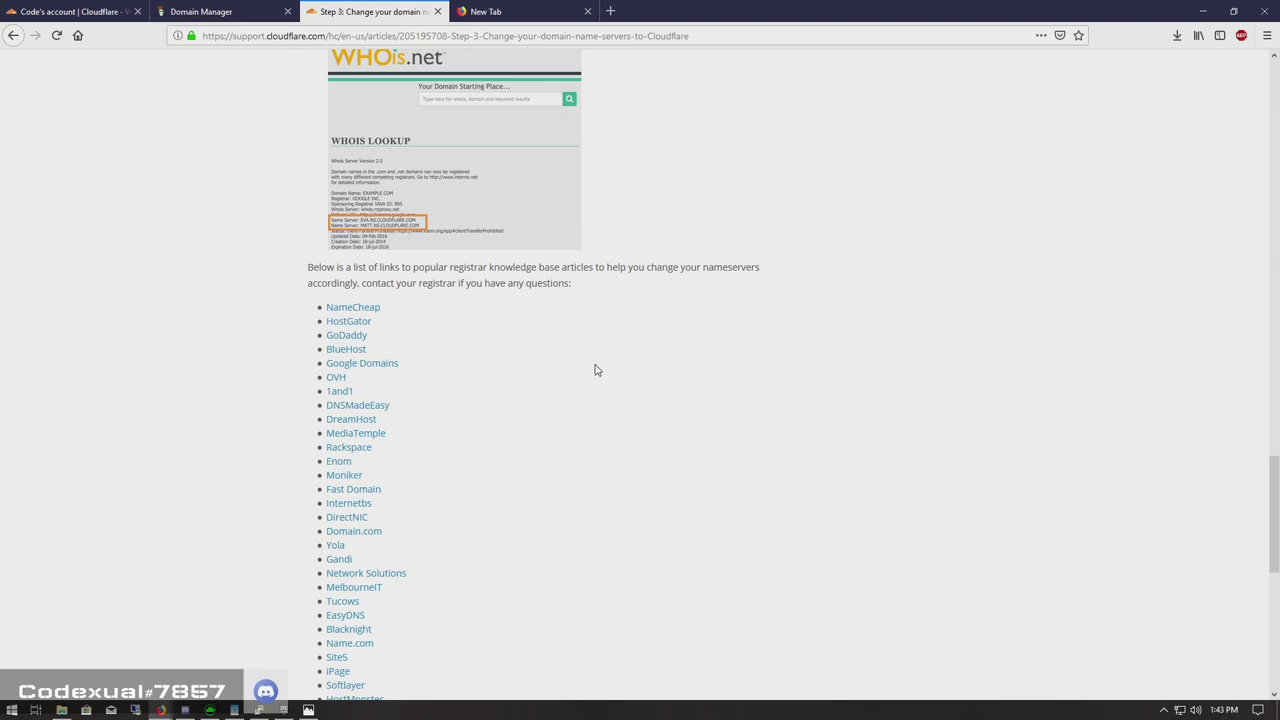
Step: Review CODEXUAL.INFO's GoDaddy DNS records and its default ns67/ns68.domaincontrol.com nameservers
{"action": "left_click", "coordinate": [250, 11]}
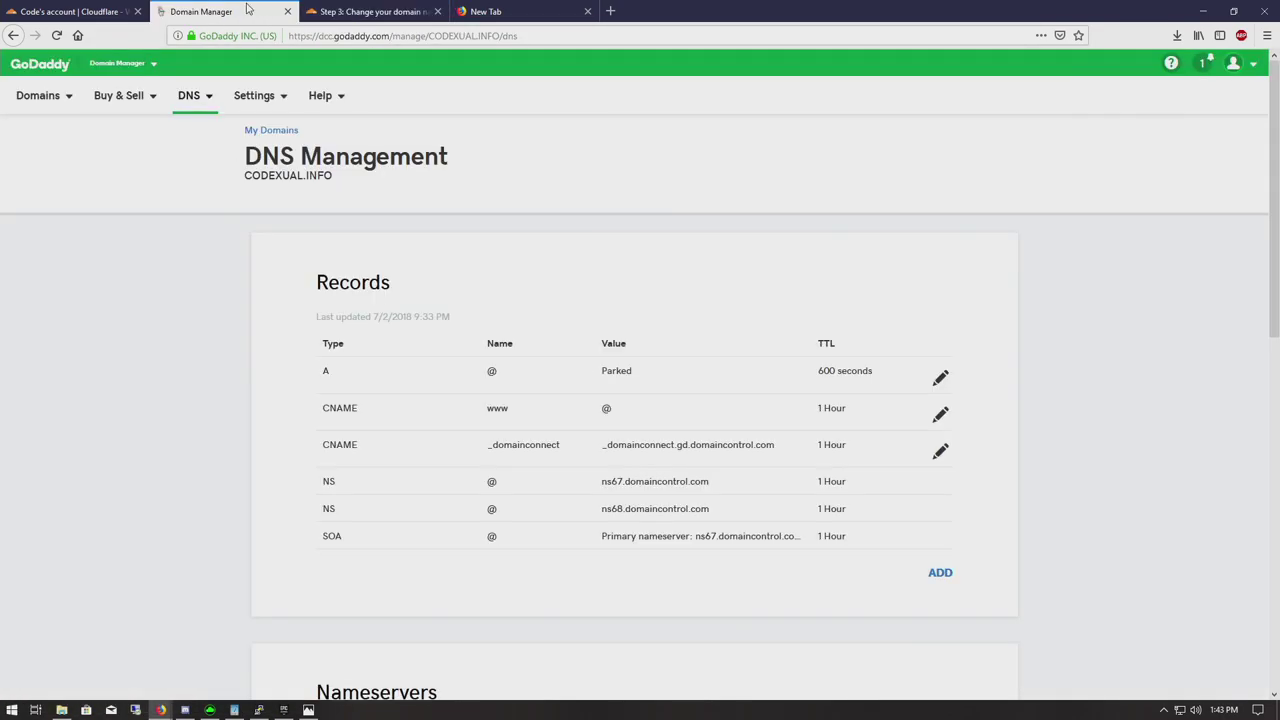
{"action": "left_click_drag", "start_coordinate": [246, 176], "coordinate": [357, 177]}
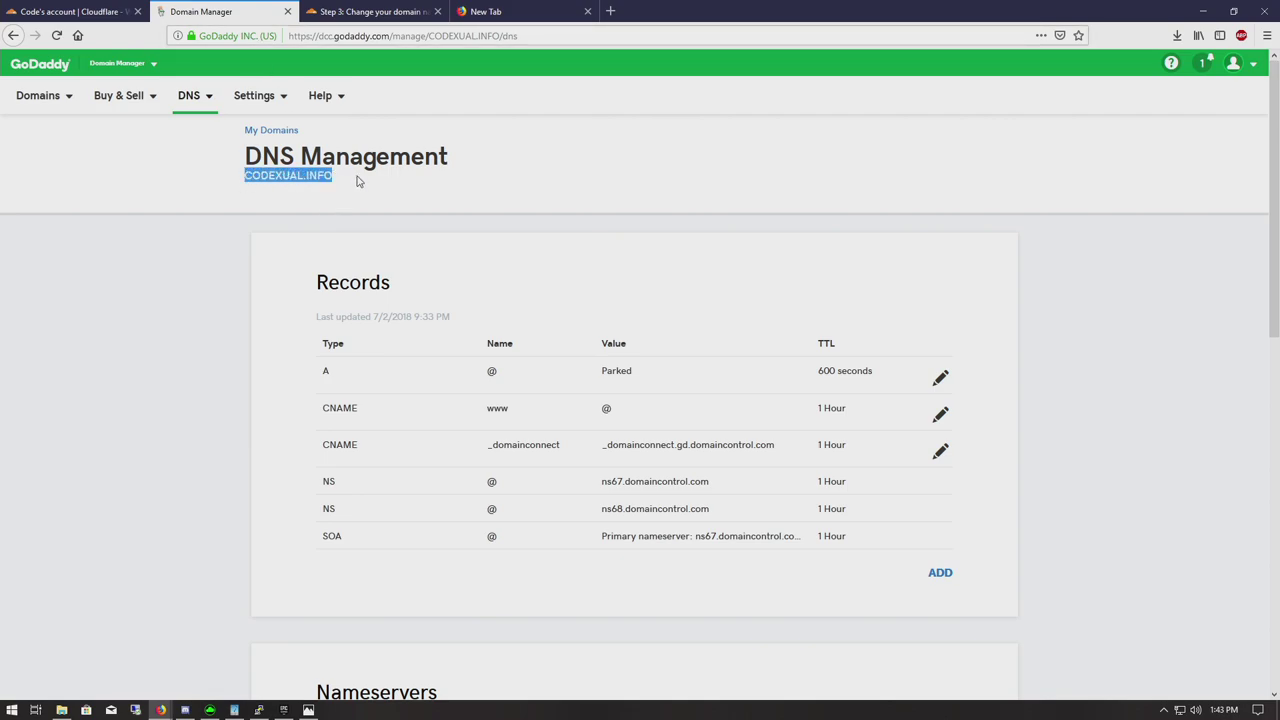
{"action": "scroll", "coordinate": [363, 156], "scroll_direction": "down", "scroll_amount": 2}
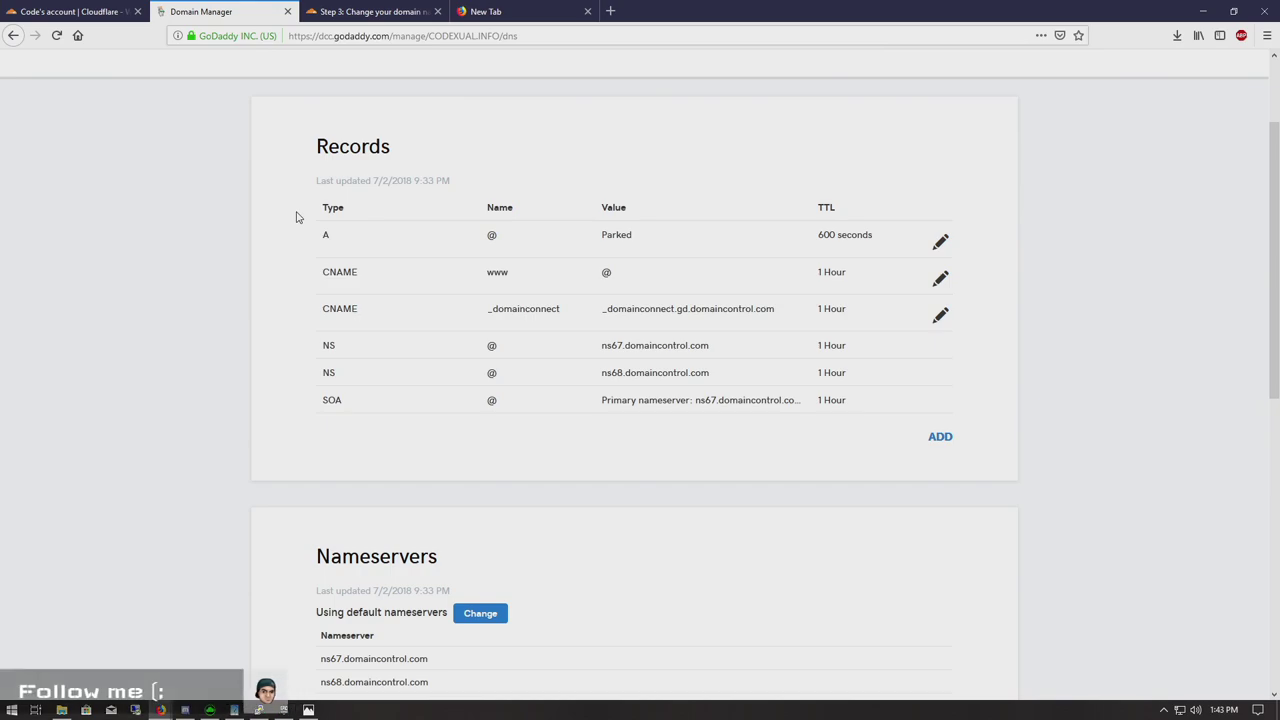
{"action": "left_click_drag", "start_coordinate": [296, 217], "coordinate": [965, 412]}
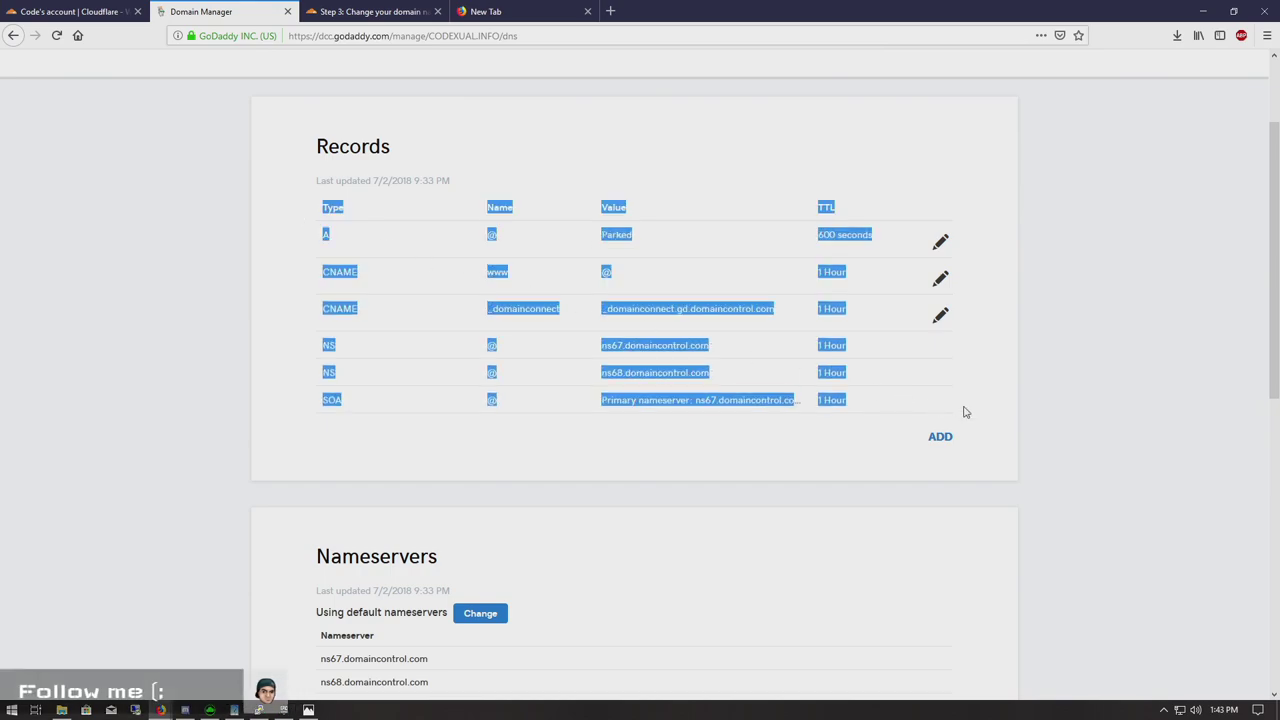
Step: Add codexual.info as a Cloudflare site and let it query the domain's existing DNS records
{"action": "left_click", "coordinate": [80, 13]}
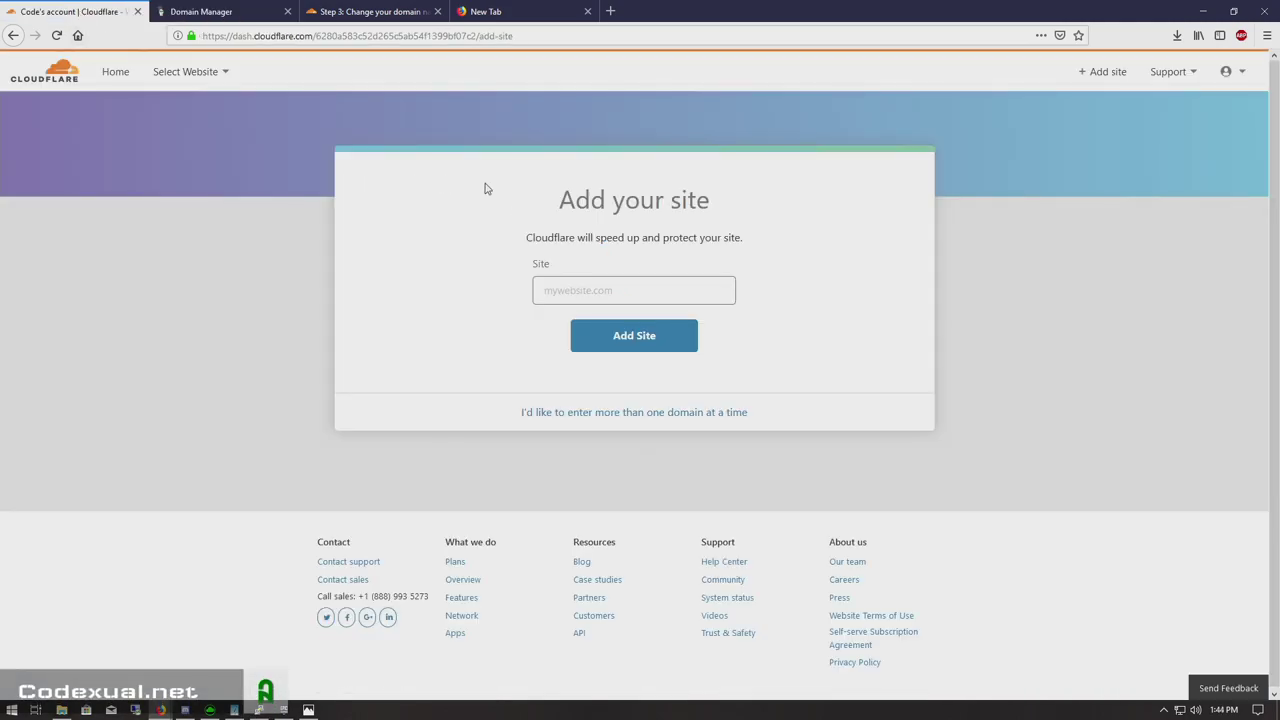
{"action": "left_click", "coordinate": [577, 287]}
{"action": "type", "text": "codexual.info"}
{"action": "left_click", "coordinate": [601, 342]}
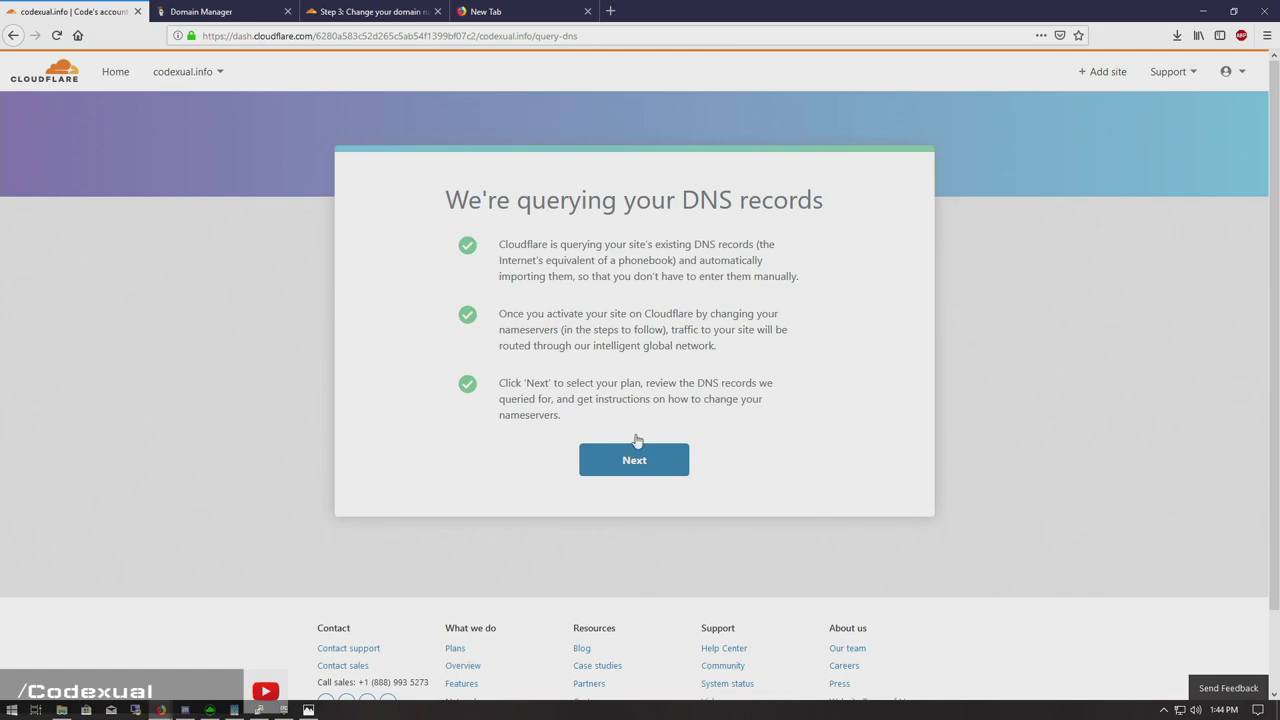
{"action": "left_click_drag", "start_coordinate": [499, 241], "coordinate": [716, 399]}
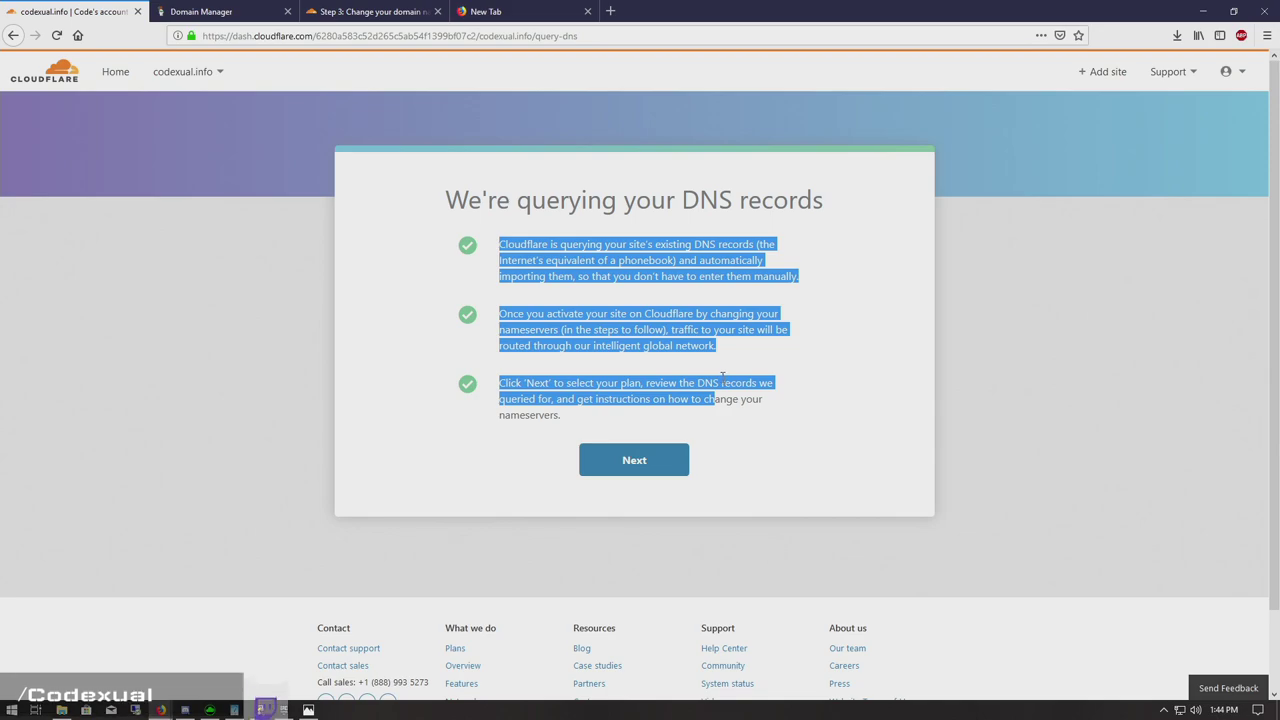
{"action": "left_click", "coordinate": [268, 11]}
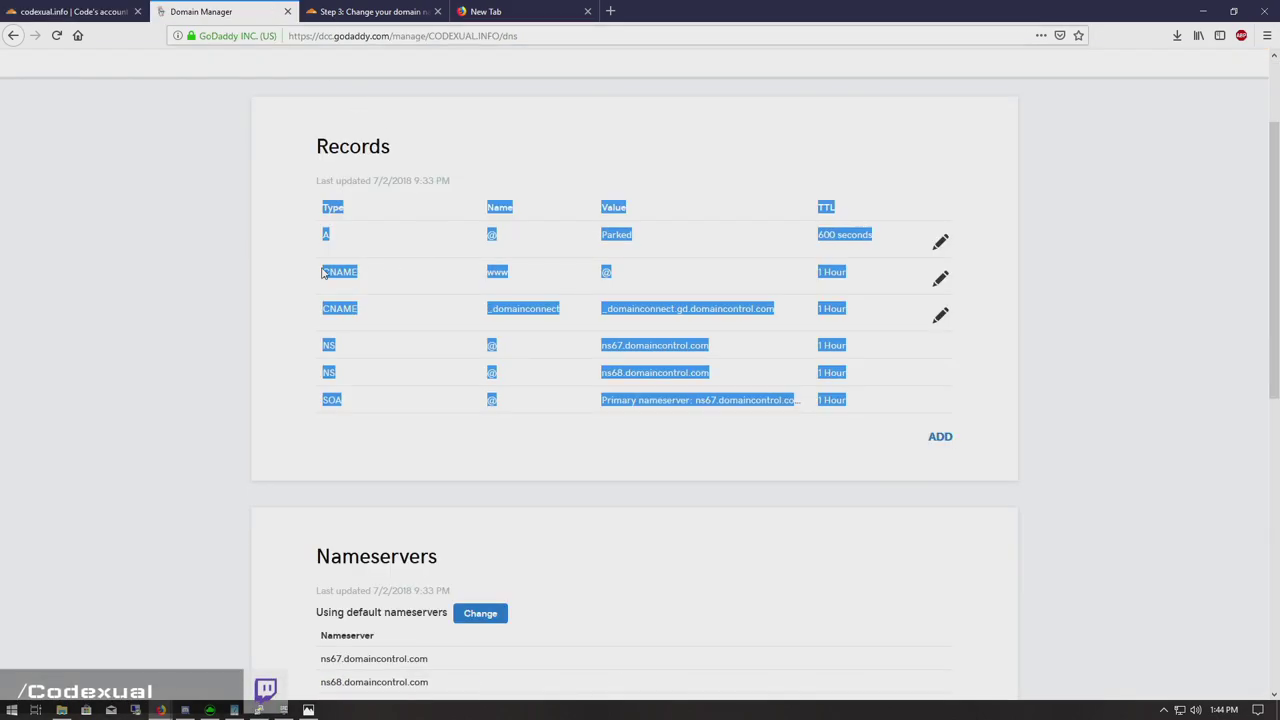
{"action": "left_click", "coordinate": [65, 8]}
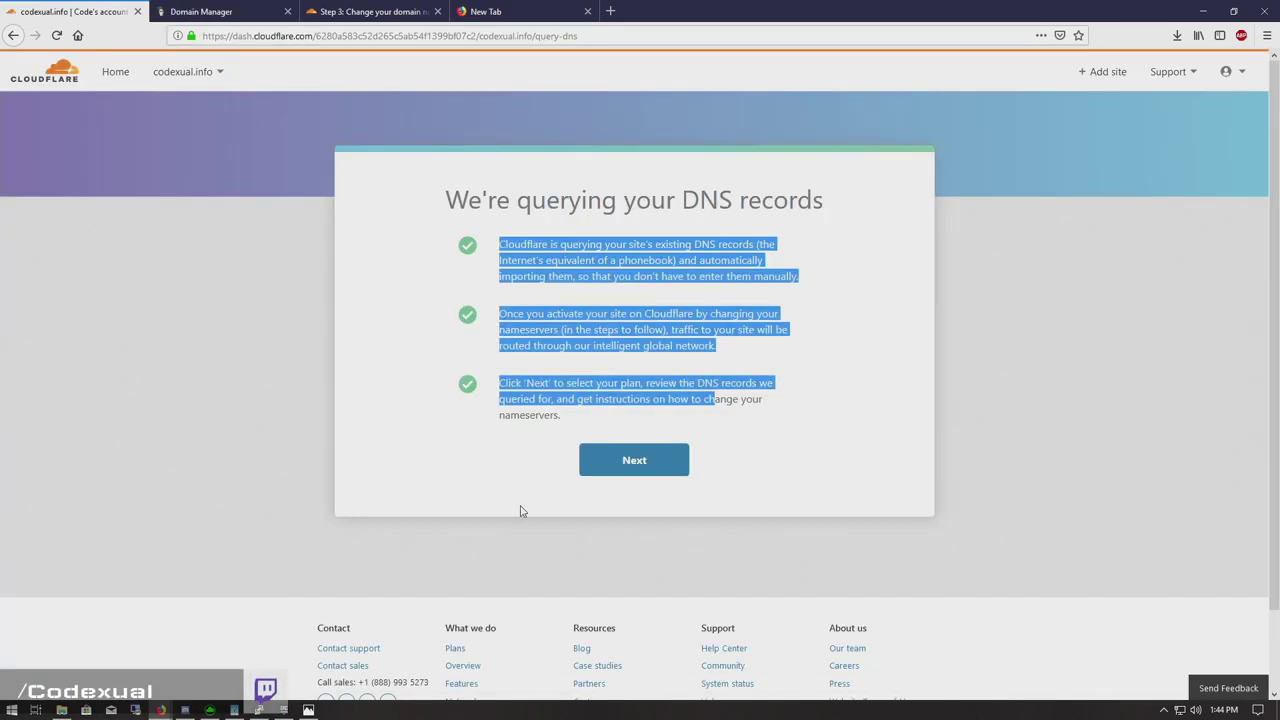
Step: Pick the Free $0/month plan for codexual.info and confirm the subscription
{"action": "left_click", "coordinate": [631, 476]}
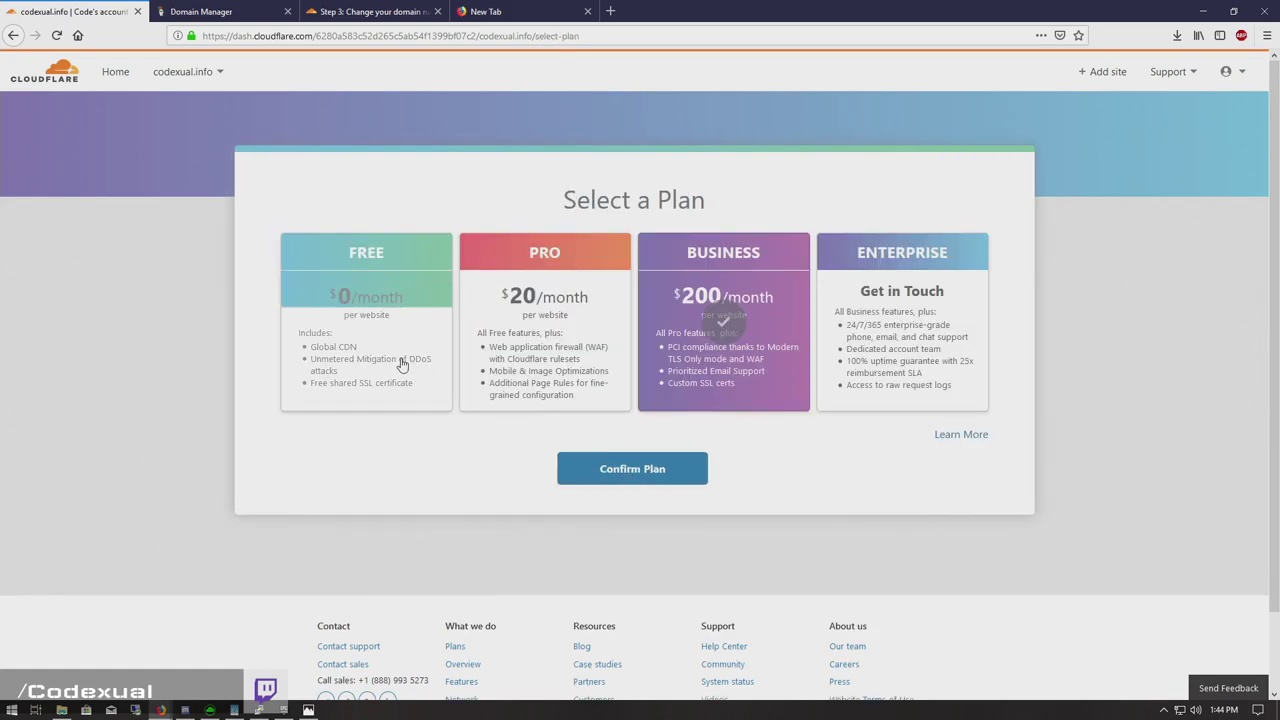
{"action": "left_click", "coordinate": [424, 256]}
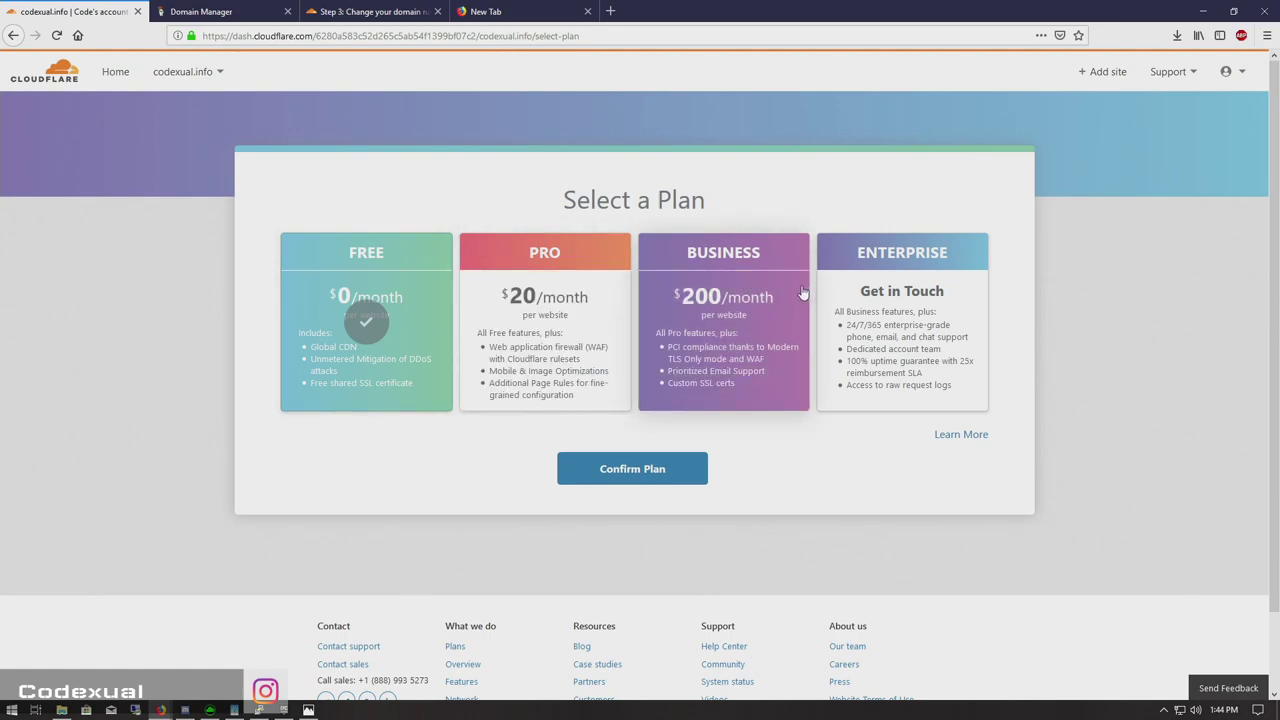
{"action": "left_click", "coordinate": [673, 471]}
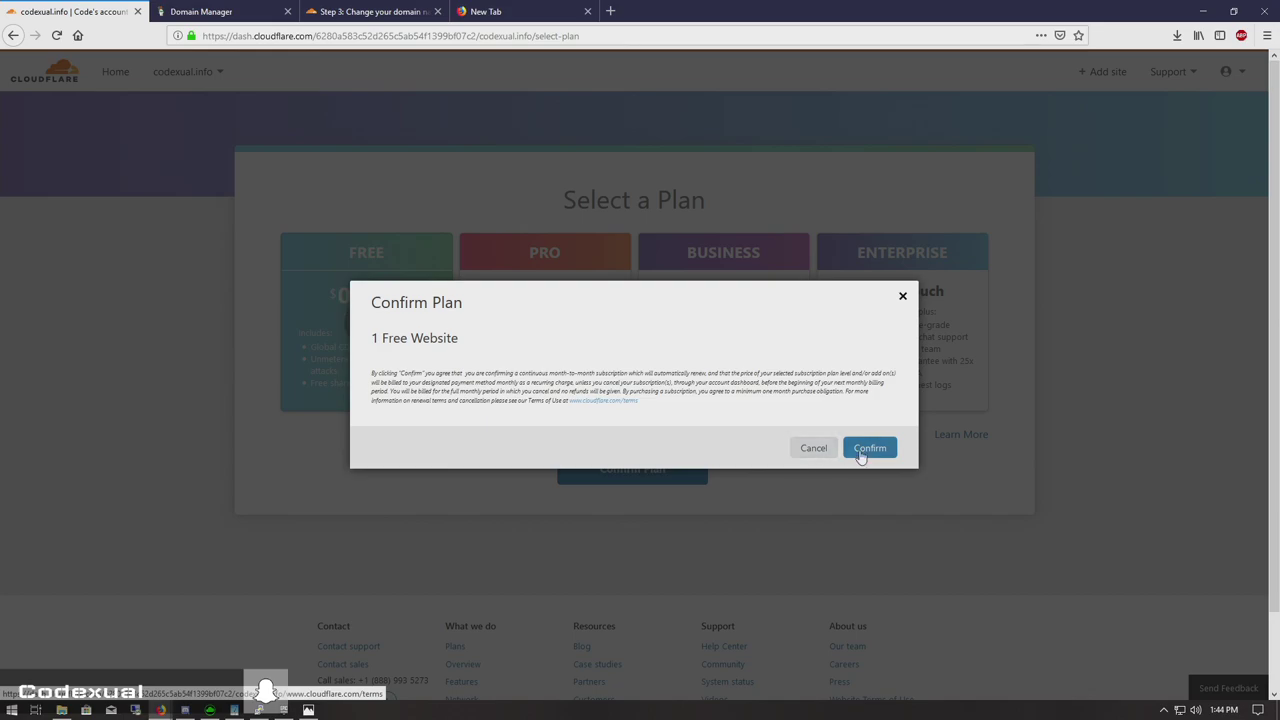
{"action": "left_click", "coordinate": [876, 450]}
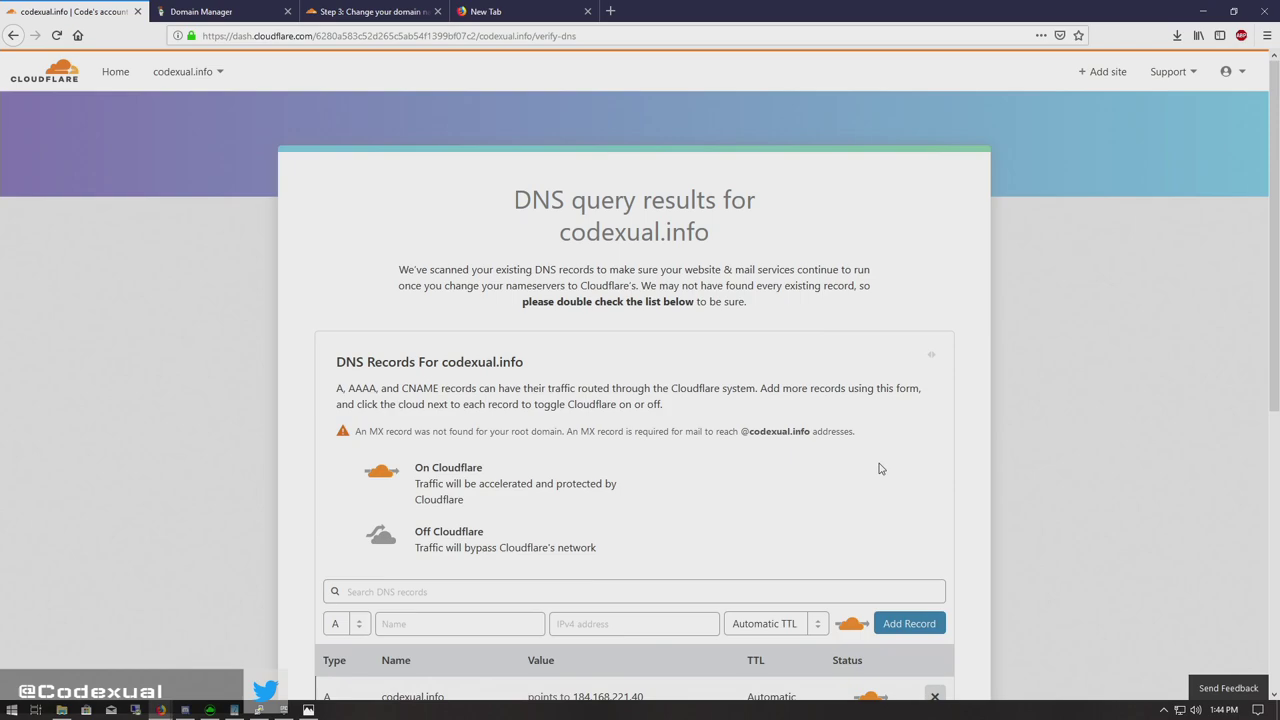
Step: Check Cloudflare's three scanned records for codexual.info against GoDaddy's records table
{"action": "scroll", "coordinate": [639, 547], "scroll_direction": "down", "scroll_amount": 2}
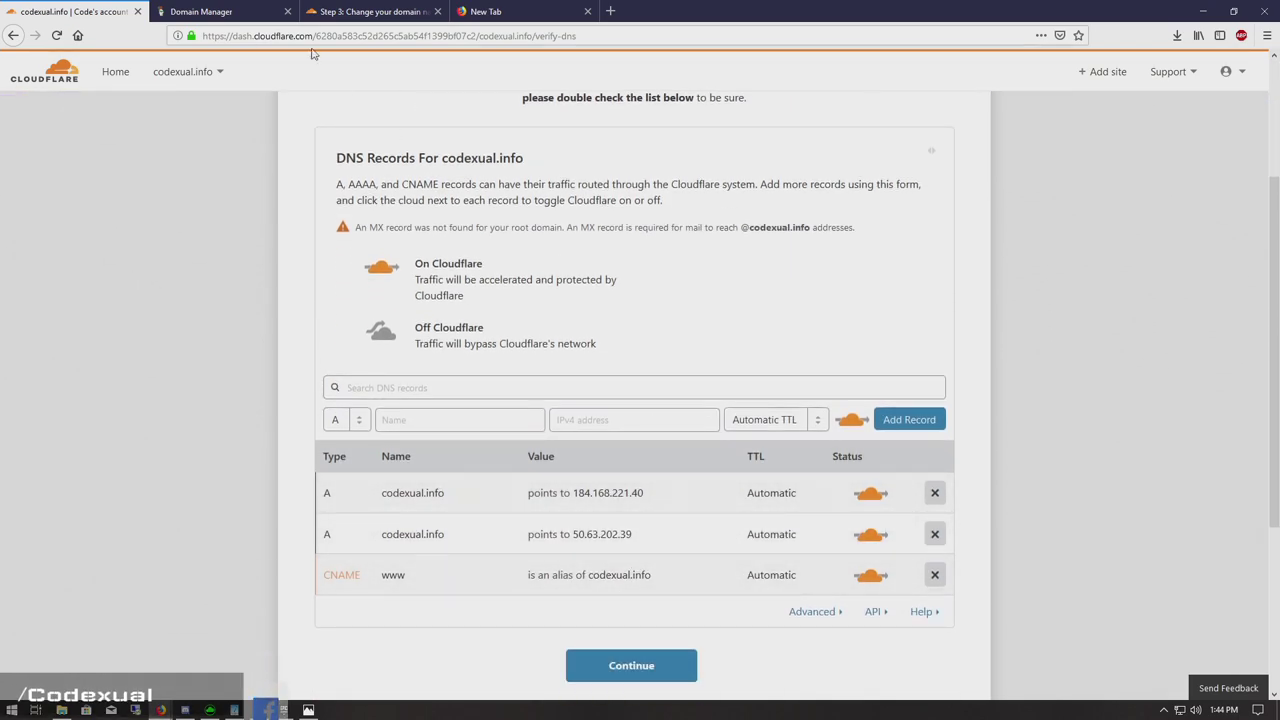
{"action": "left_click", "coordinate": [259, 18]}
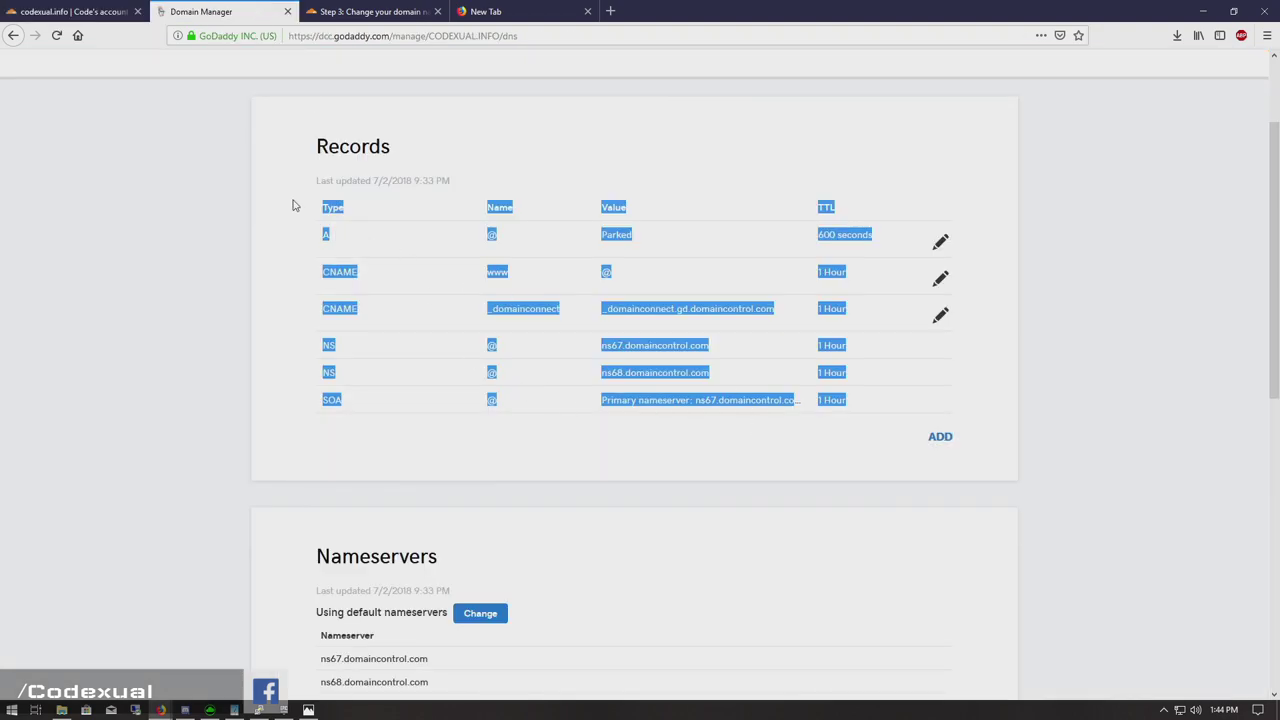
Step: Note GoDaddy's records and ns67/ns68.domaincontrol.com nameservers, then go back to Cloudflare's DNS records
{"action": "left_click_drag", "start_coordinate": [292, 205], "coordinate": [1034, 430]}
{"action": "left_click_drag", "start_coordinate": [602, 345], "coordinate": [722, 346]}
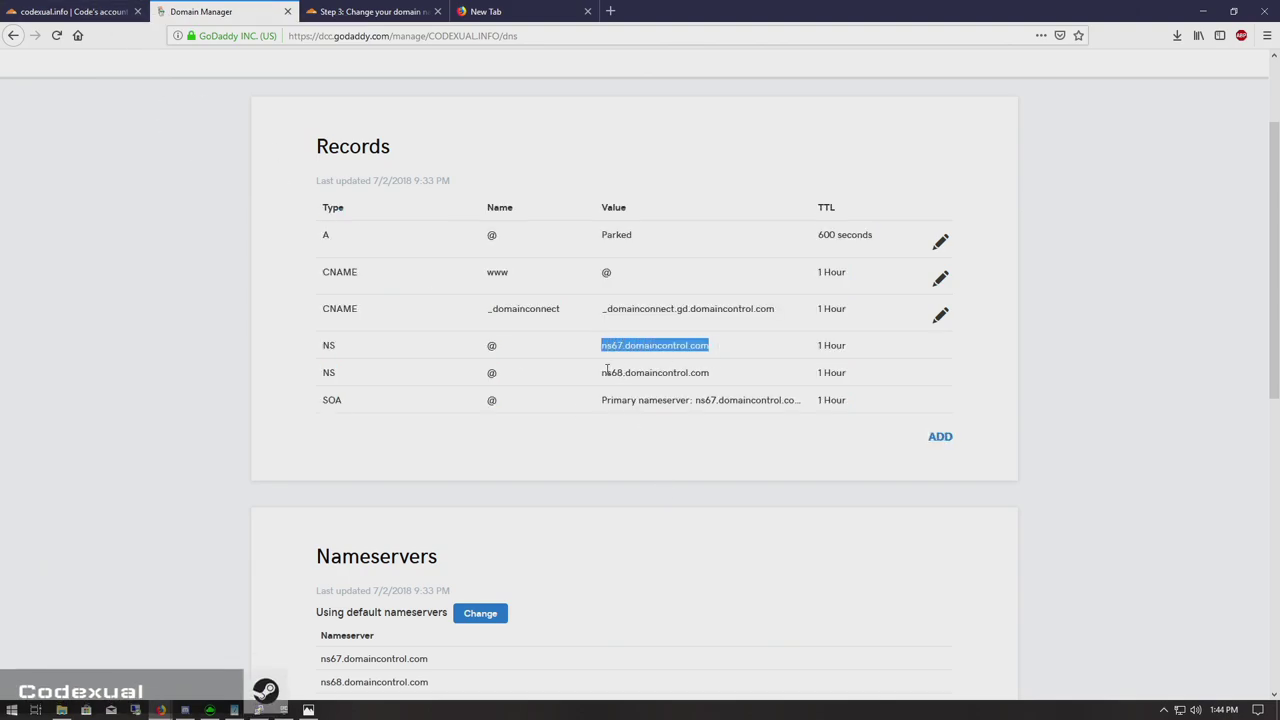
{"action": "left_click_drag", "start_coordinate": [607, 372], "coordinate": [722, 374]}
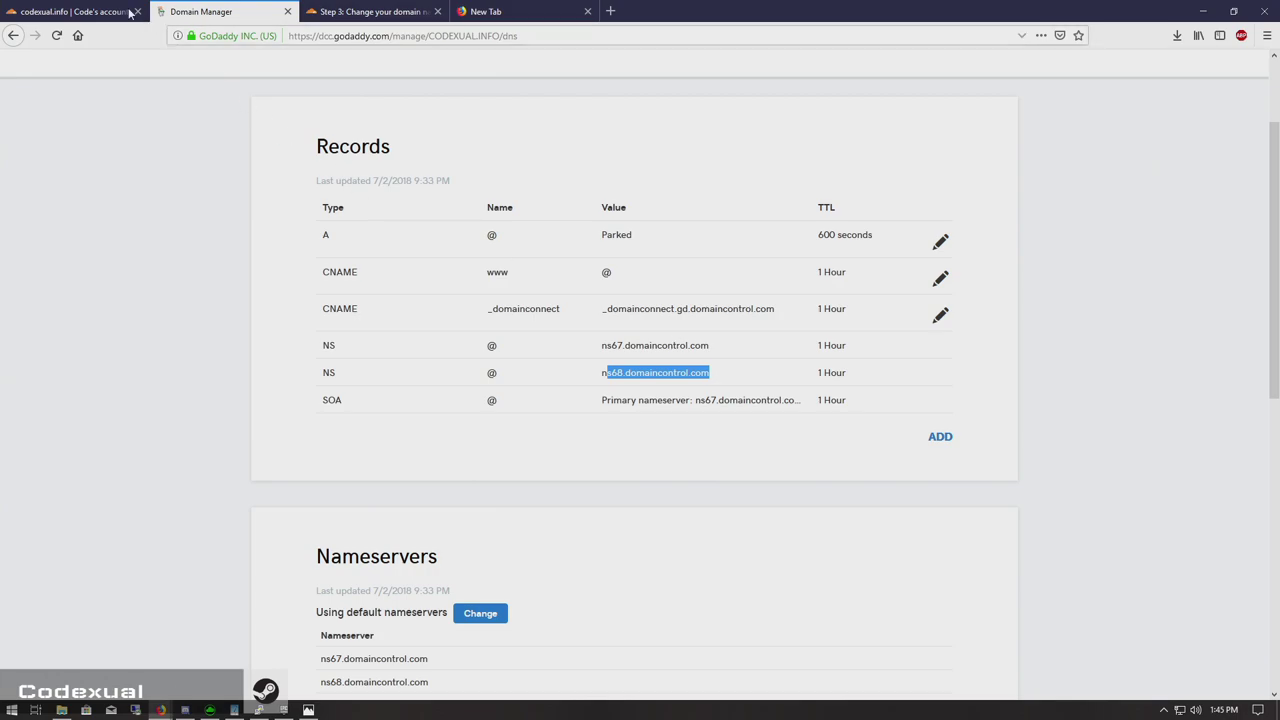
{"action": "key", "text": "ctrl+shift+Tab"}
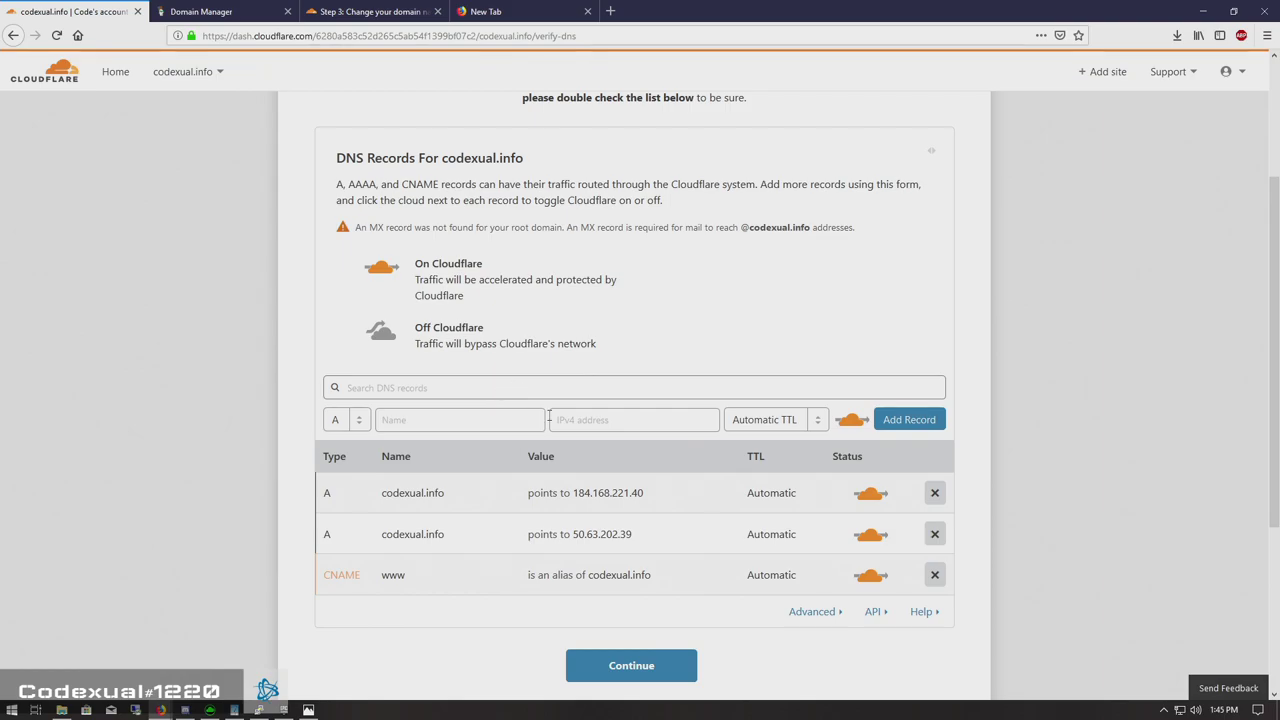
Step: Delete the A records pointing to 184.168.221.40 and 50.63.202.39, leaving only the www CNAME
{"action": "left_click", "coordinate": [936, 494]}
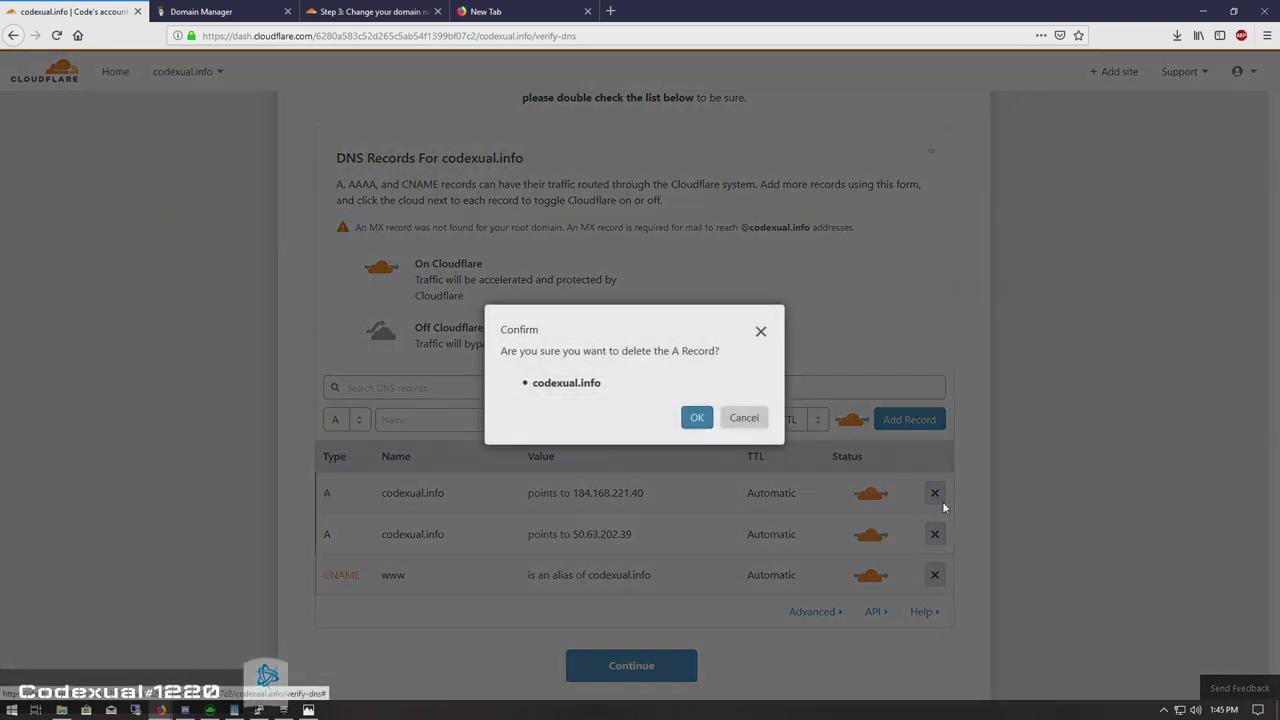
{"action": "key", "text": "Return"}
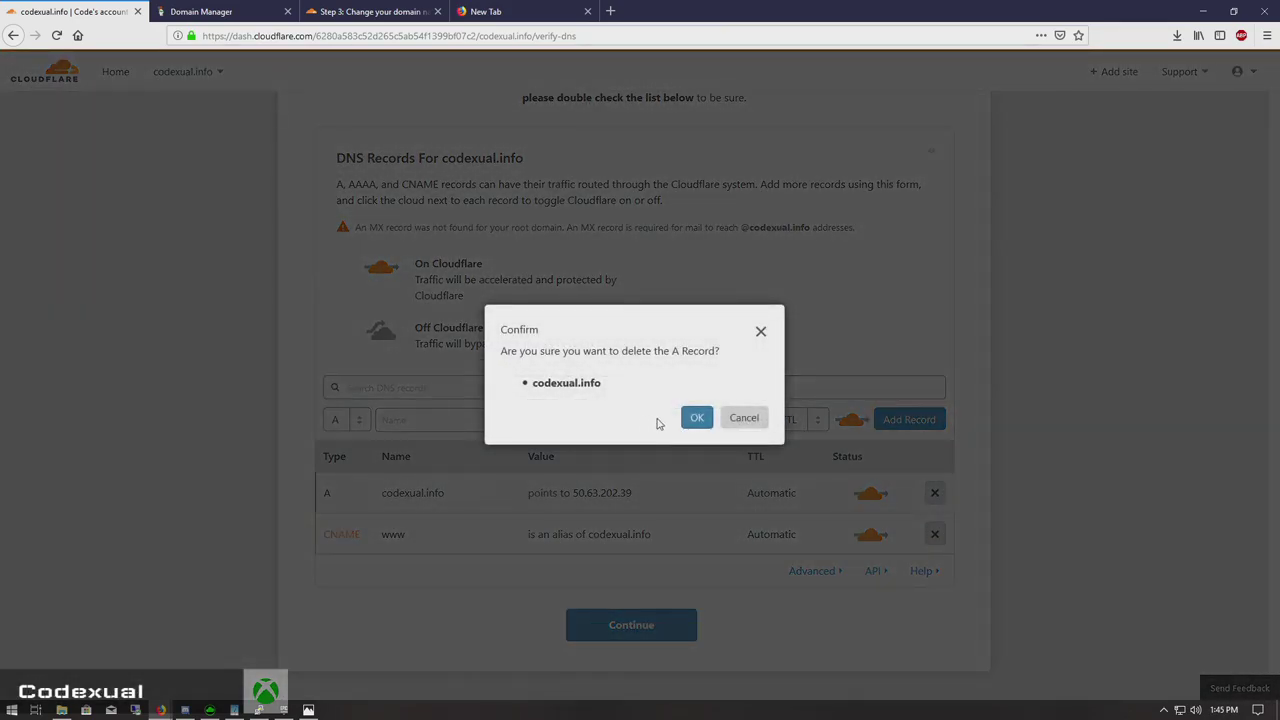
{"action": "left_click", "coordinate": [694, 417]}
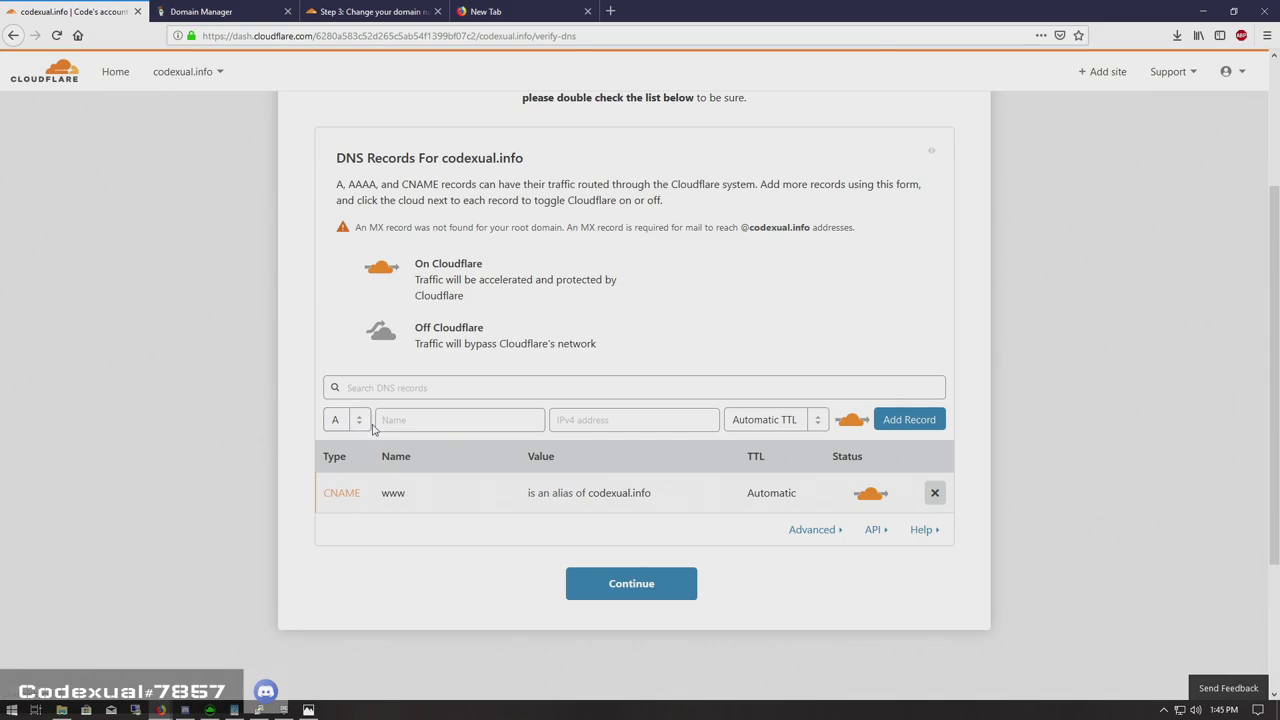
Step: Create an A record named codexual.info with IPv4 address 76.76.75.75
{"action": "left_click", "coordinate": [409, 421]}
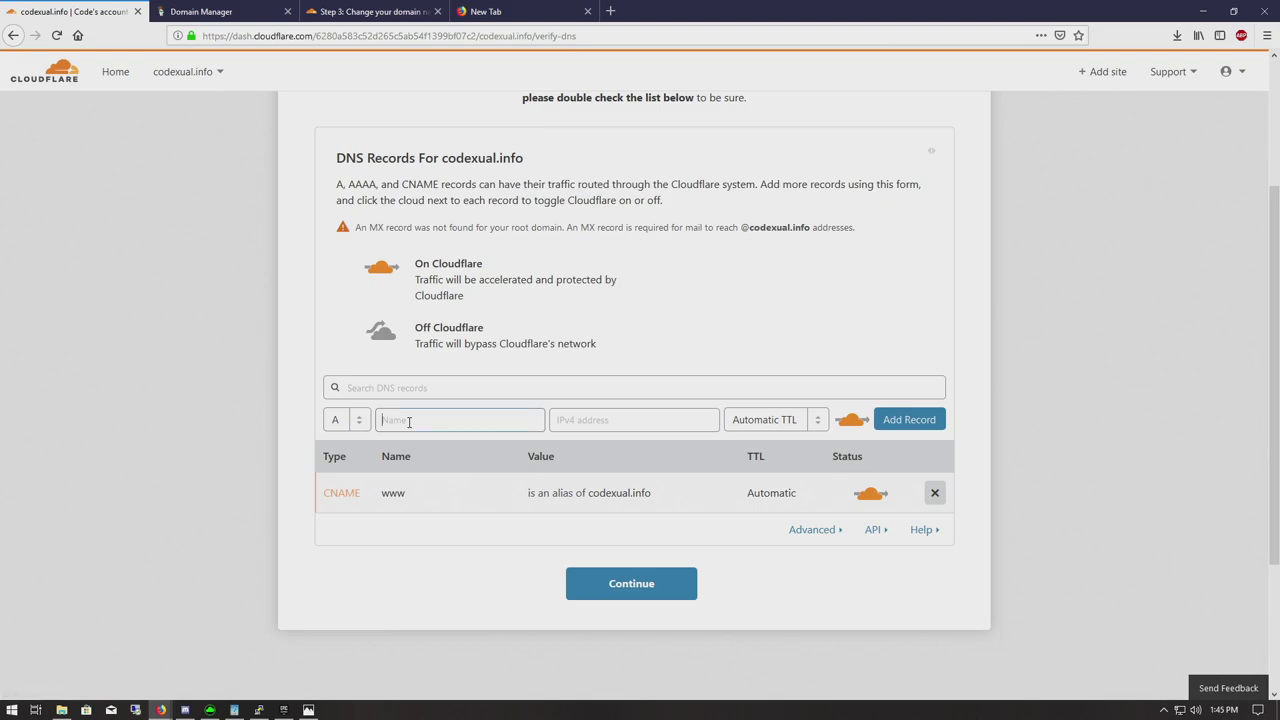
{"action": "type", "text": "code"}
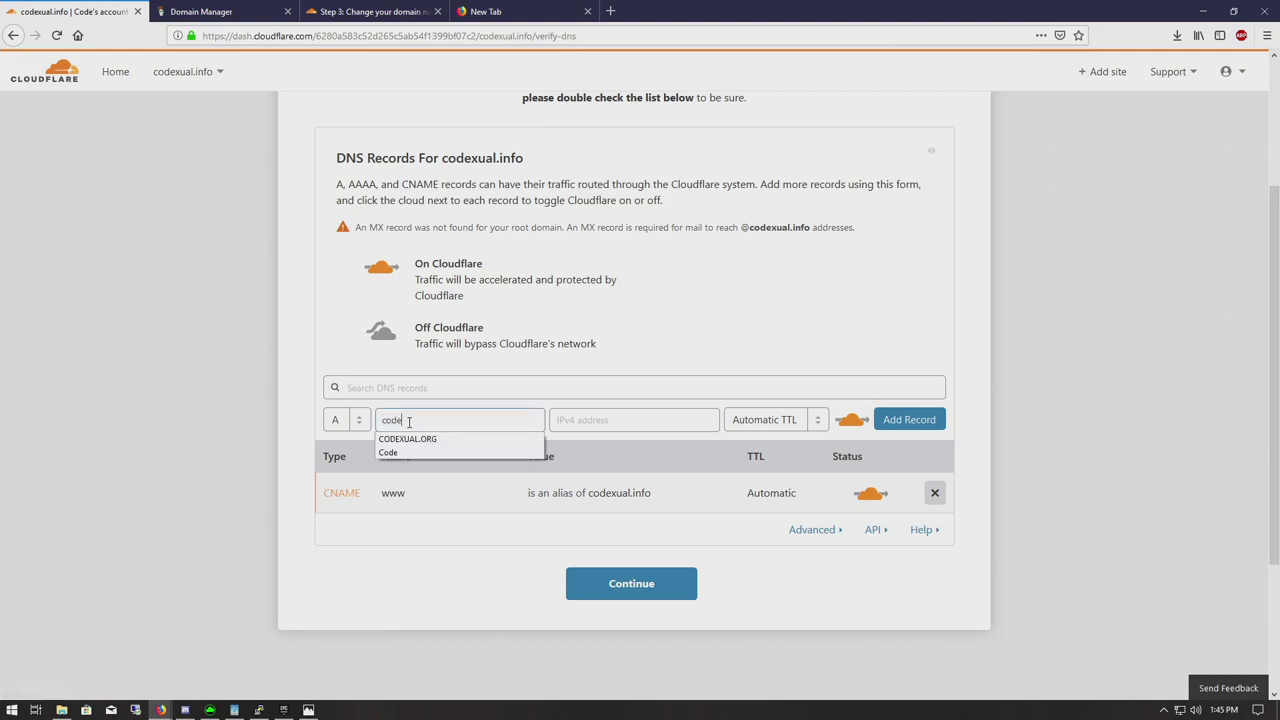
{"action": "type", "text": "xual.info"}
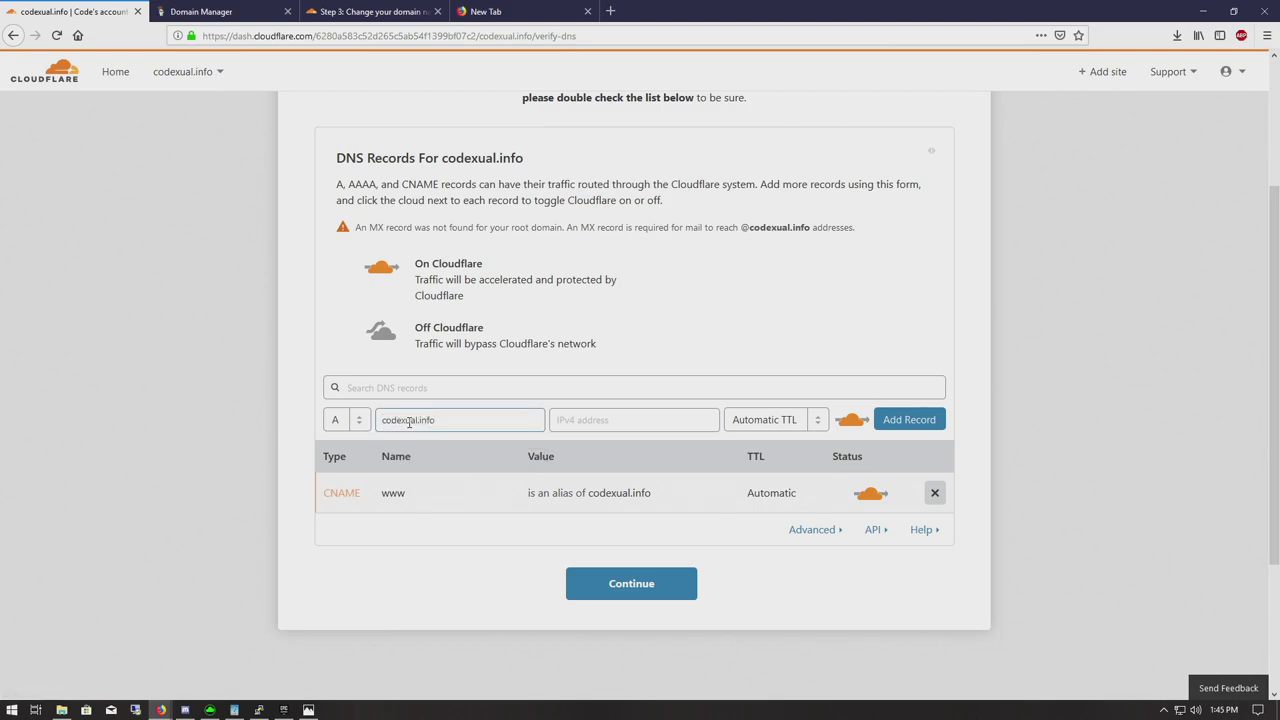
{"action": "left_click", "coordinate": [566, 425]}
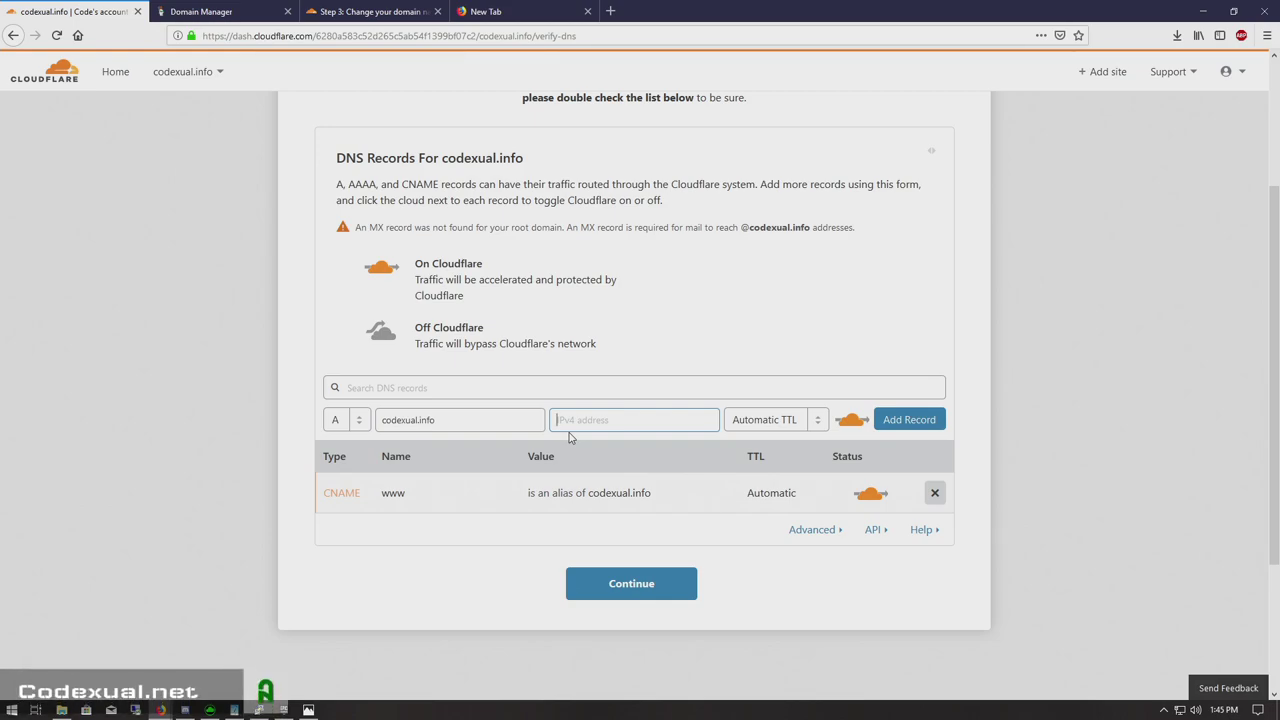
{"action": "left_click", "coordinate": [572, 422]}
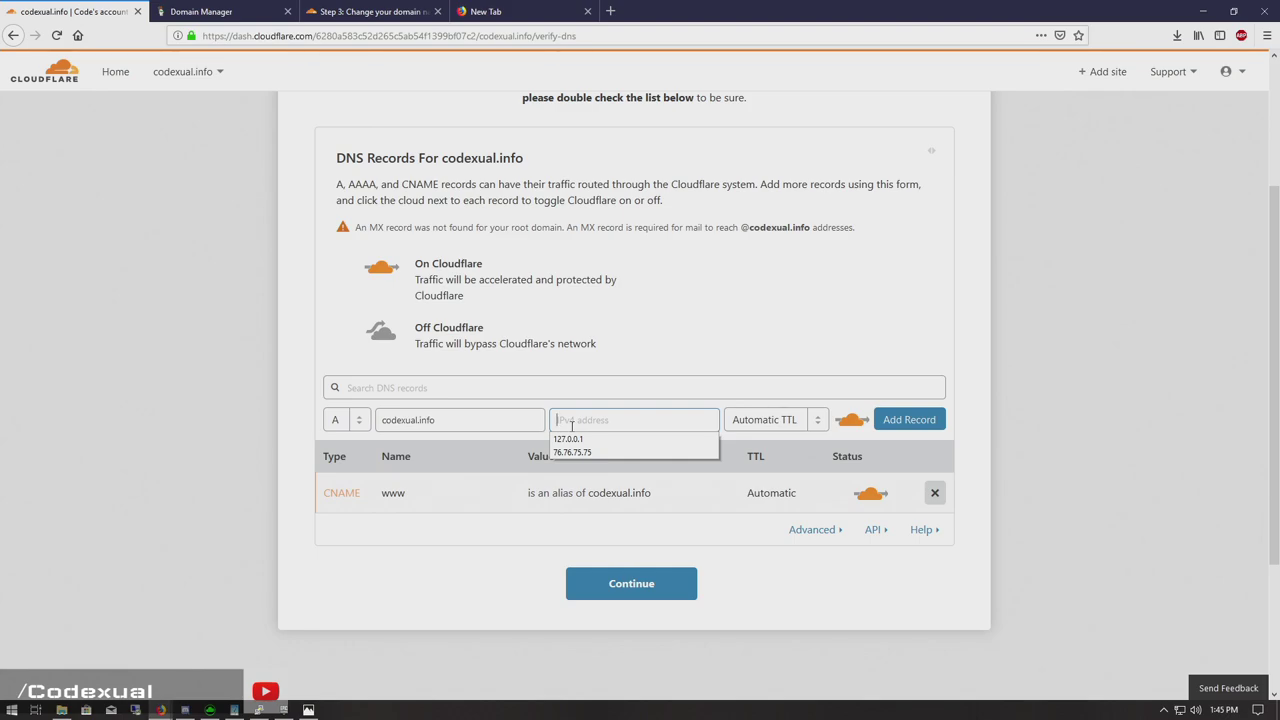
{"action": "type", "text": "76.76."}
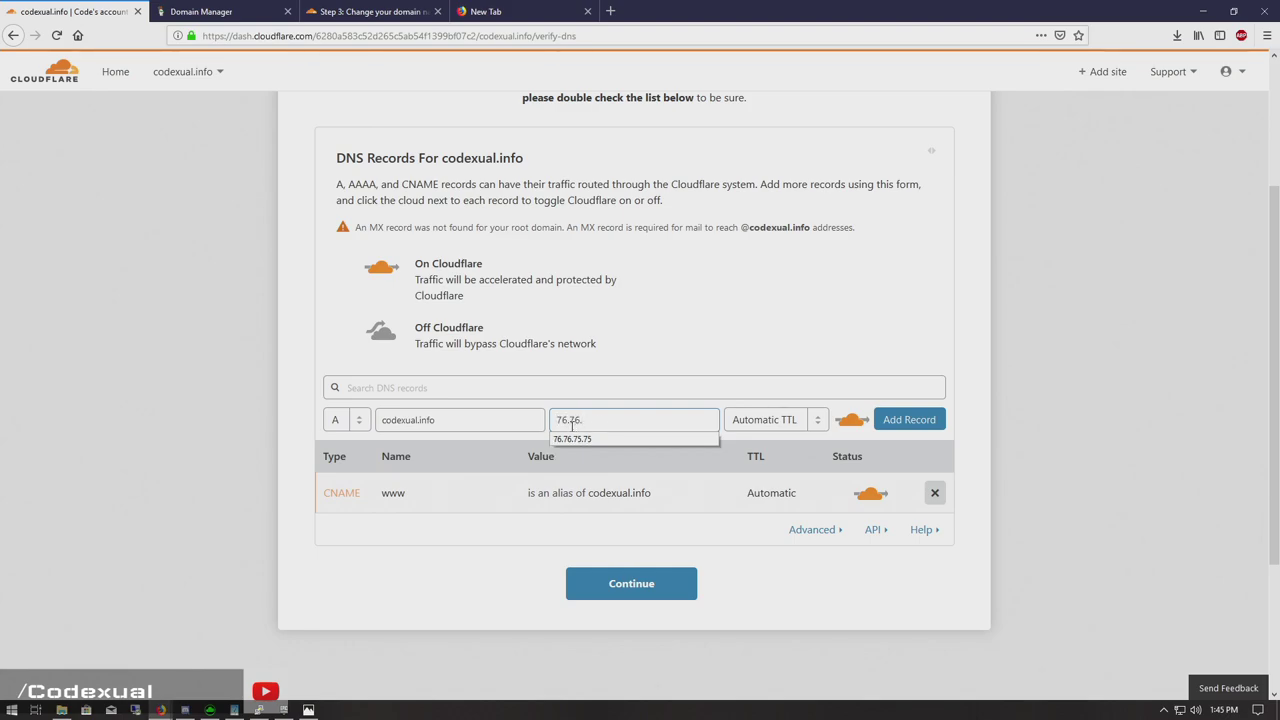
{"action": "type", "text": "75.75"}
{"action": "left_click", "coordinate": [166, 402]}
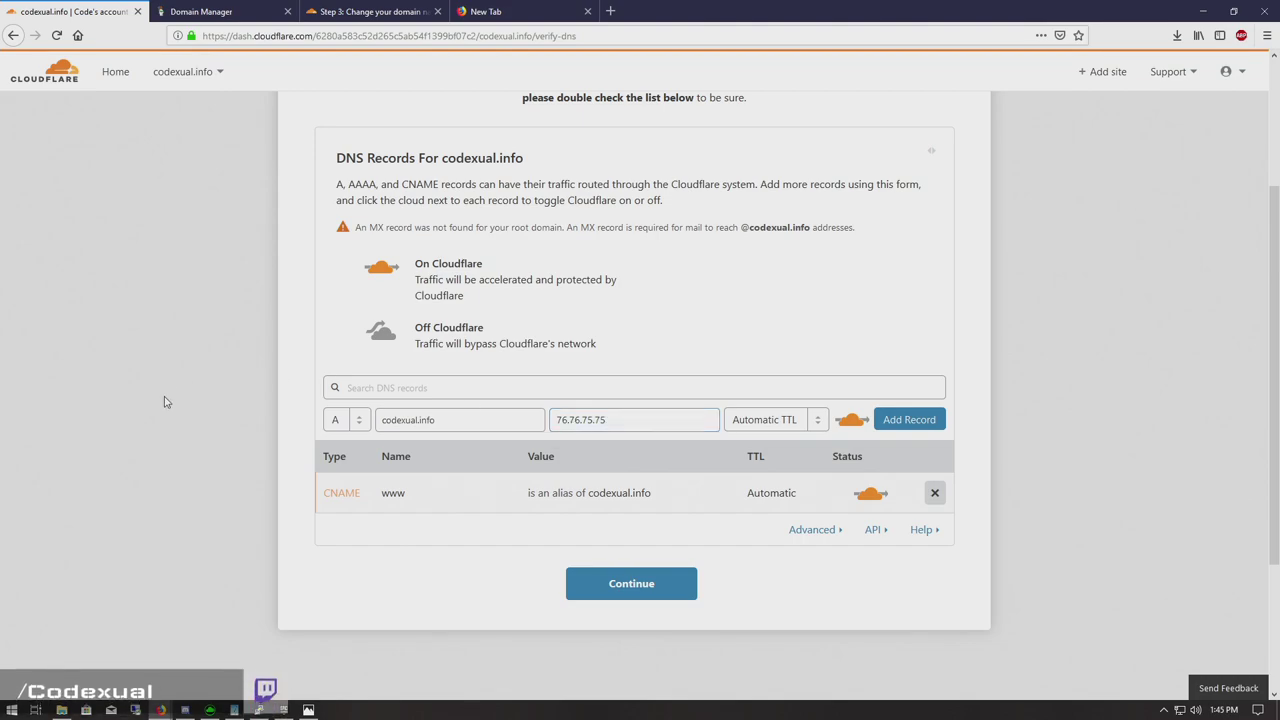
{"action": "left_click", "coordinate": [897, 422]}
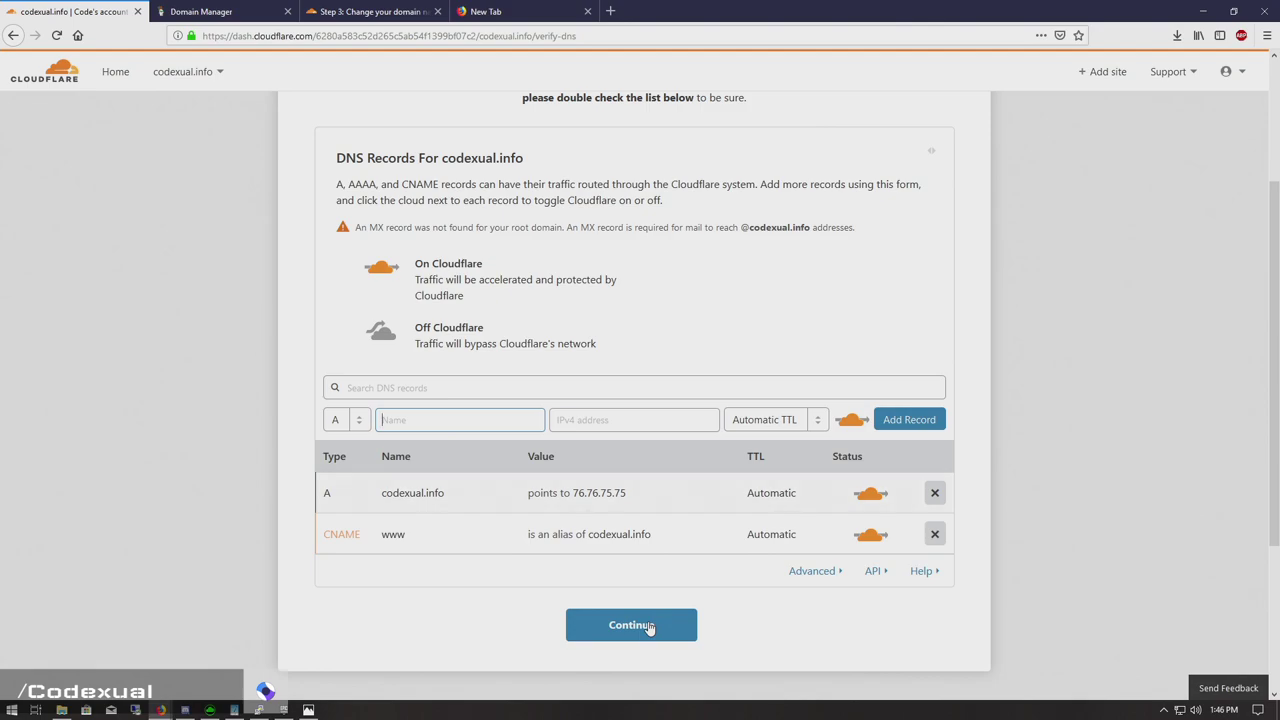
{"action": "left_click", "coordinate": [358, 421]}
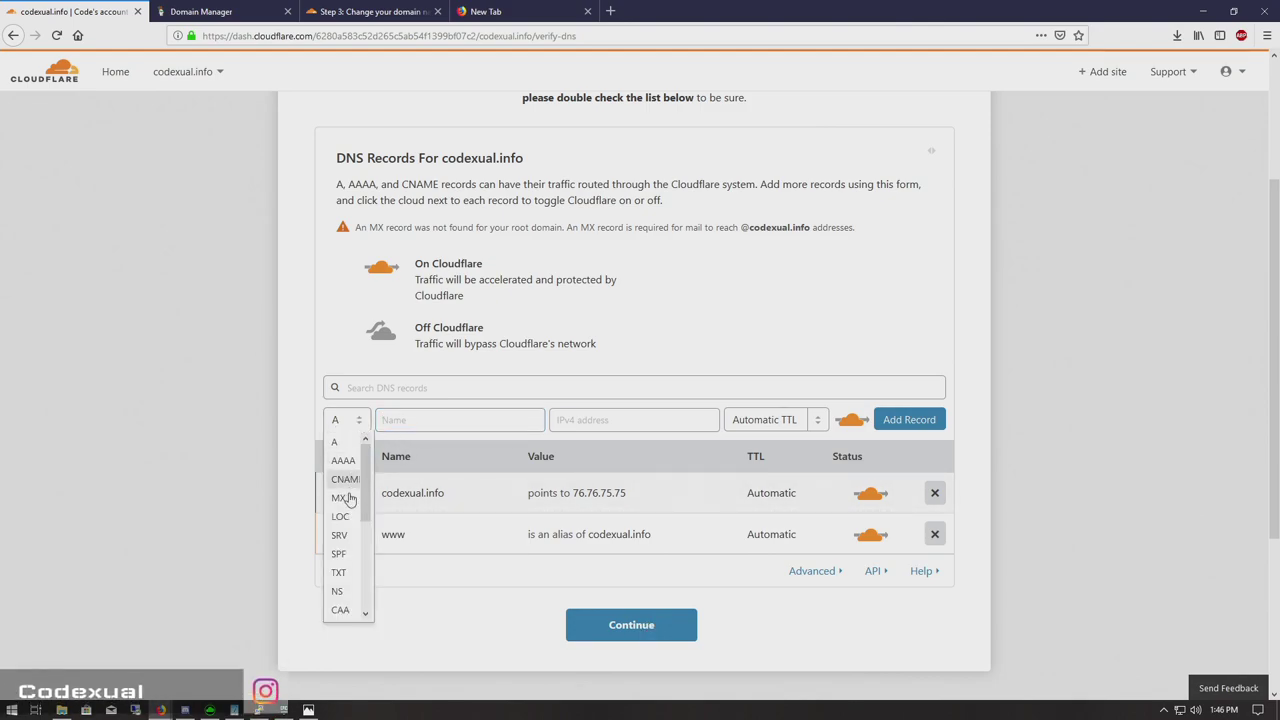
{"action": "scroll", "coordinate": [345, 534], "scroll_direction": "down", "scroll_amount": 3}
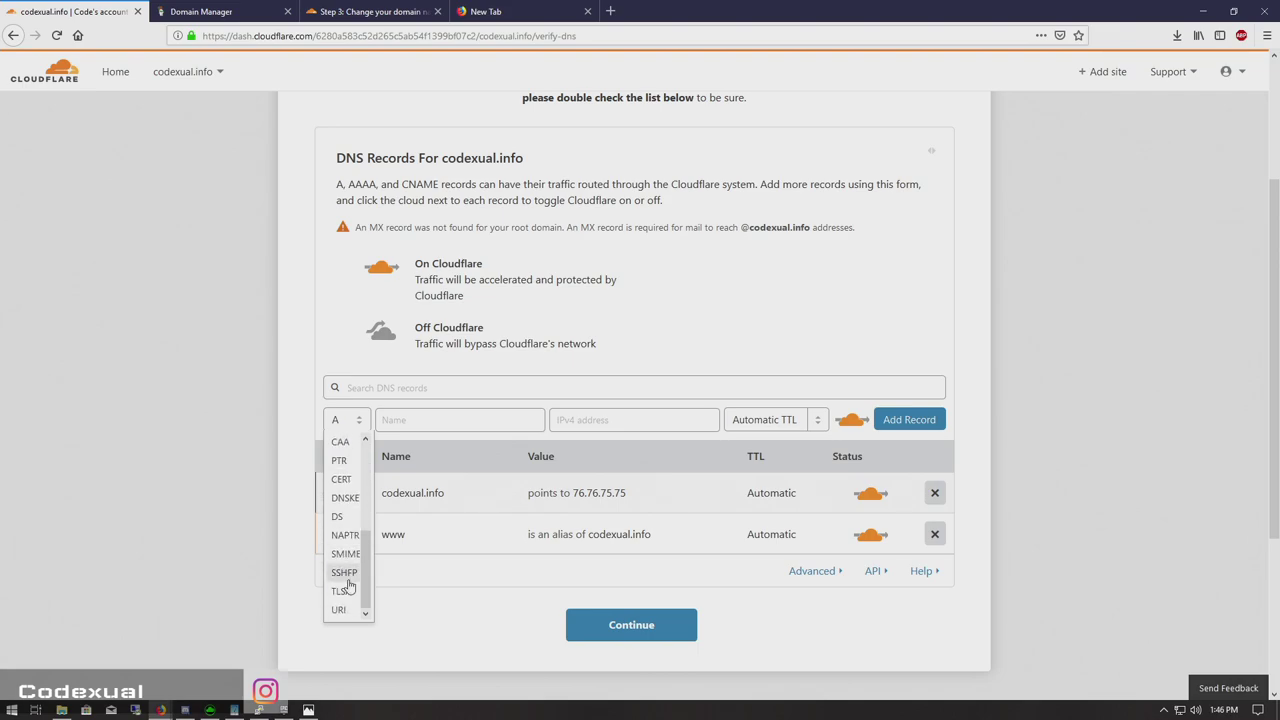
{"action": "scroll", "coordinate": [349, 585], "scroll_direction": "down", "scroll_amount": 3}
{"action": "scroll", "coordinate": [347, 558], "scroll_direction": "up", "scroll_amount": 4}
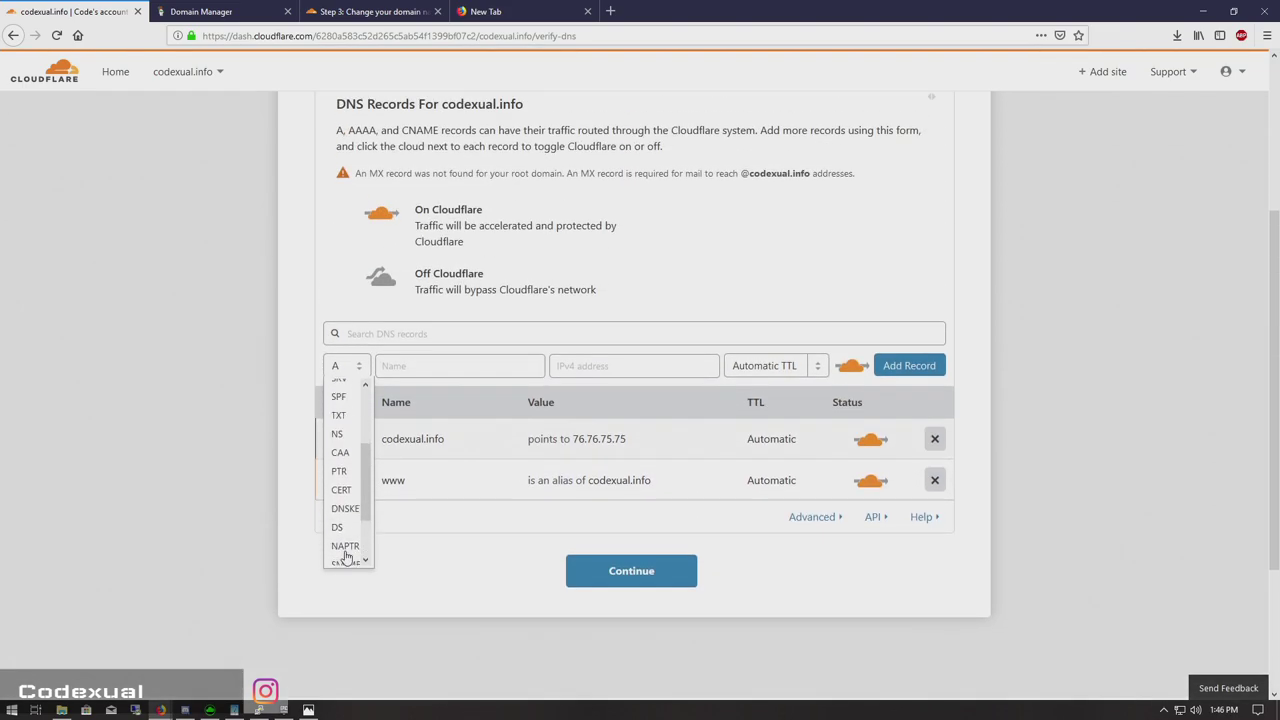
{"action": "scroll", "coordinate": [345, 556], "scroll_direction": "up", "scroll_amount": 5}
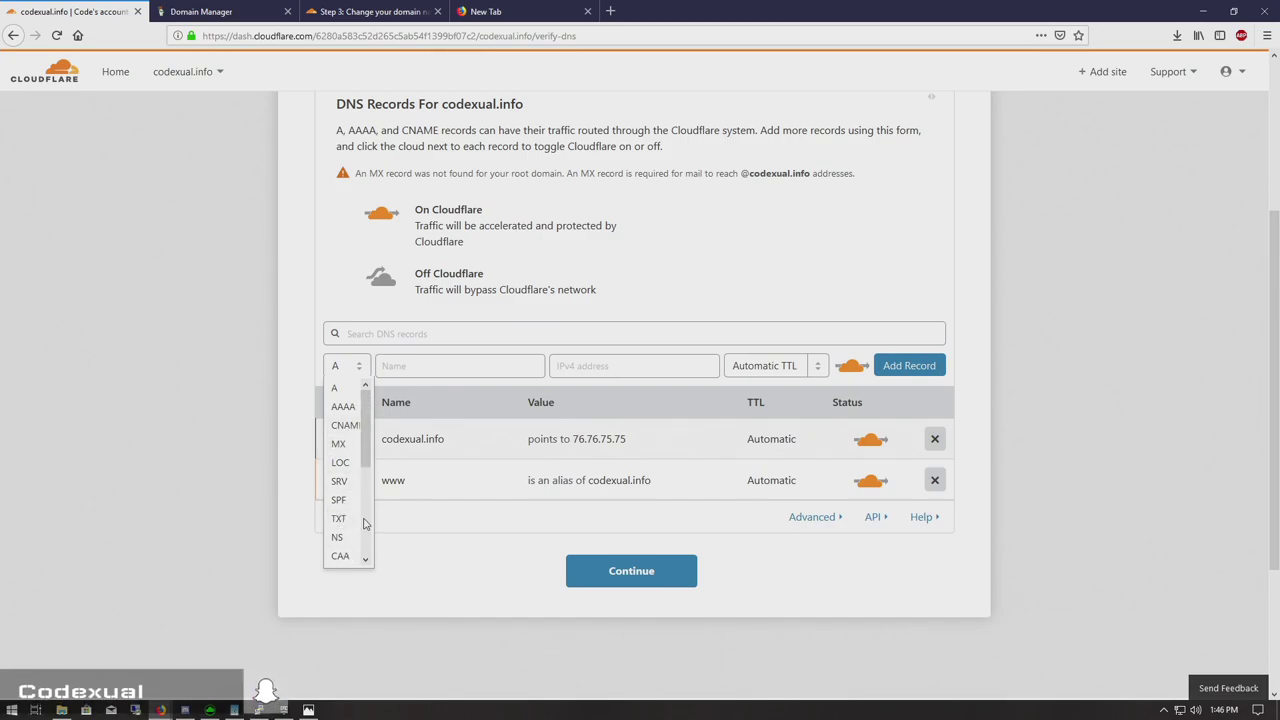
Step: Keep record type A, continue to the nameserver page, and copy cheryl.ns.cloudflare.com
{"action": "left_click", "coordinate": [465, 569]}
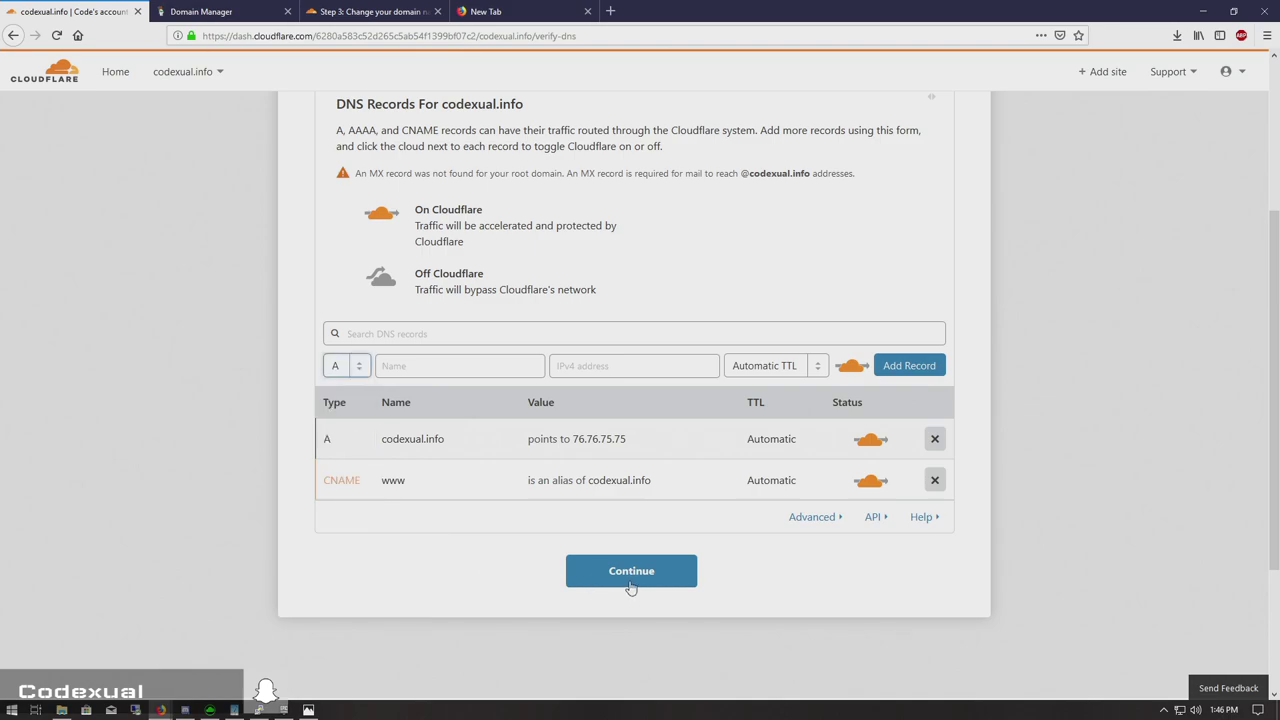
{"action": "left_click", "coordinate": [627, 576]}
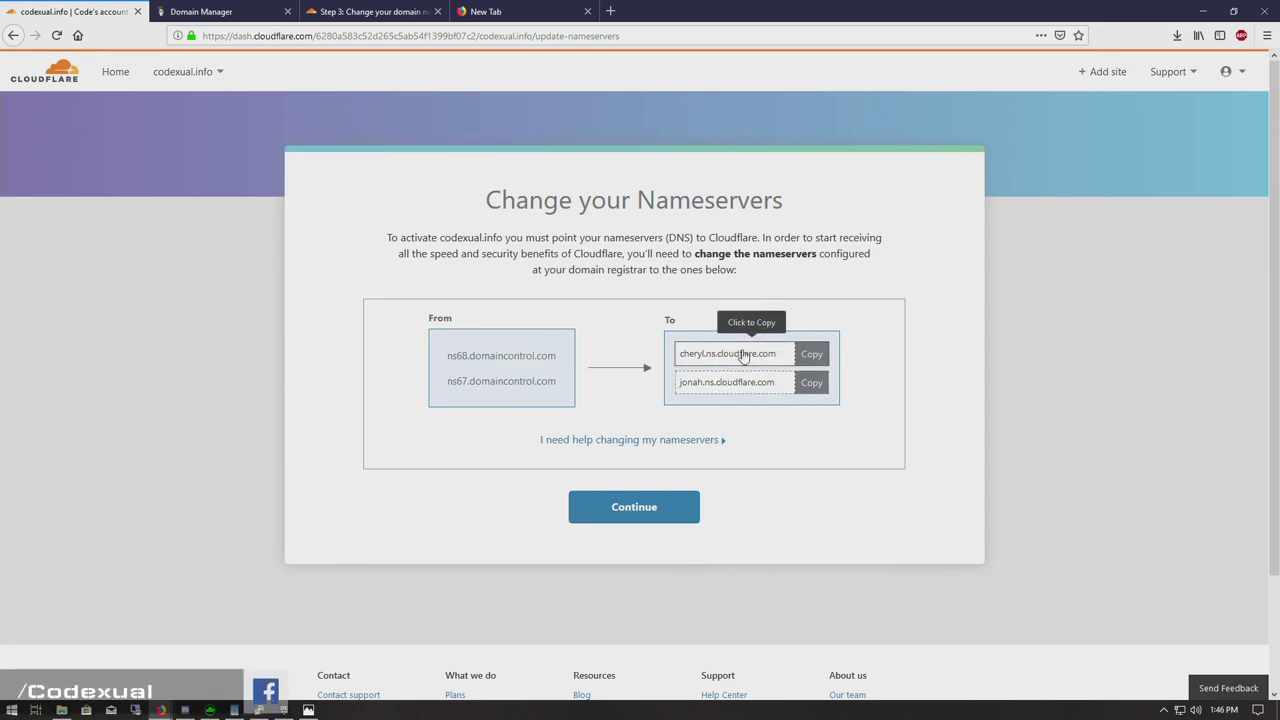
{"action": "left_click", "coordinate": [809, 358]}
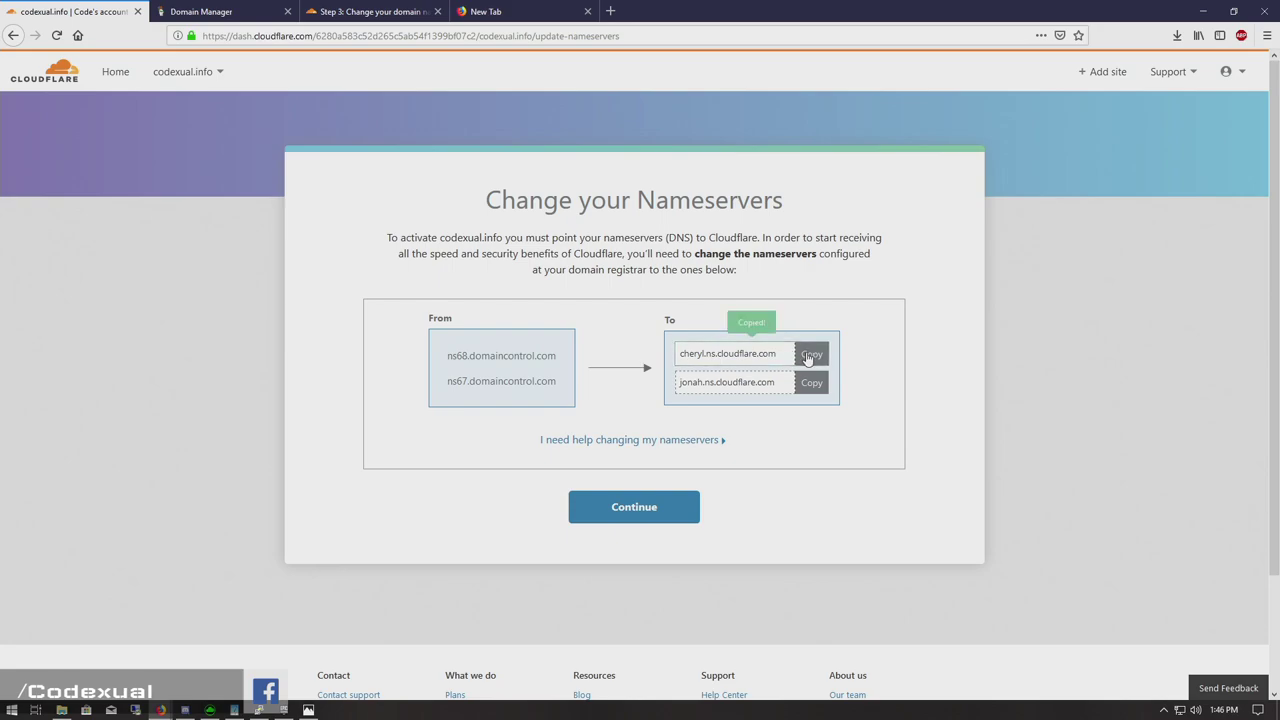
Step: Switch CODEXUAL.INFO to custom nameservers in GoDaddy and enter cheryl.ns.cloudflare.com first
{"action": "left_click", "coordinate": [236, 7]}
{"action": "scroll", "coordinate": [194, 281], "scroll_direction": "down", "scroll_amount": 2}
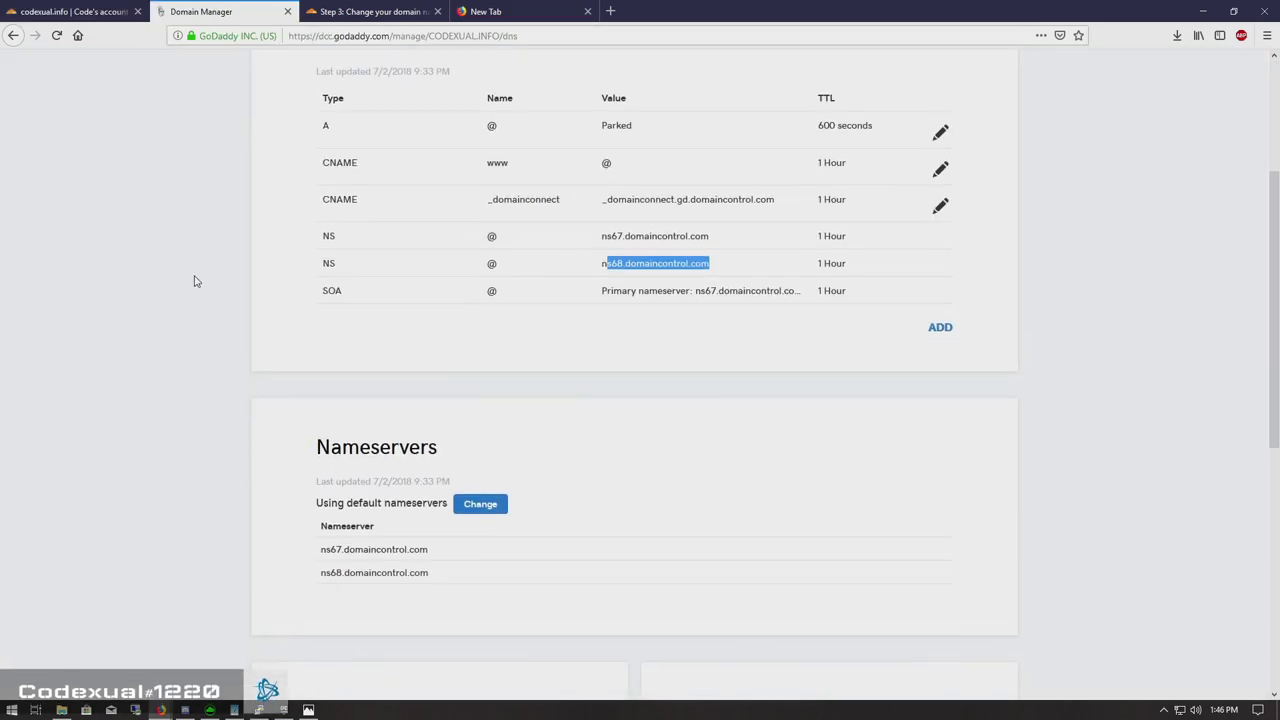
{"action": "scroll", "coordinate": [196, 281], "scroll_direction": "down", "scroll_amount": 1}
{"action": "left_click_drag", "start_coordinate": [321, 521], "coordinate": [472, 548]}
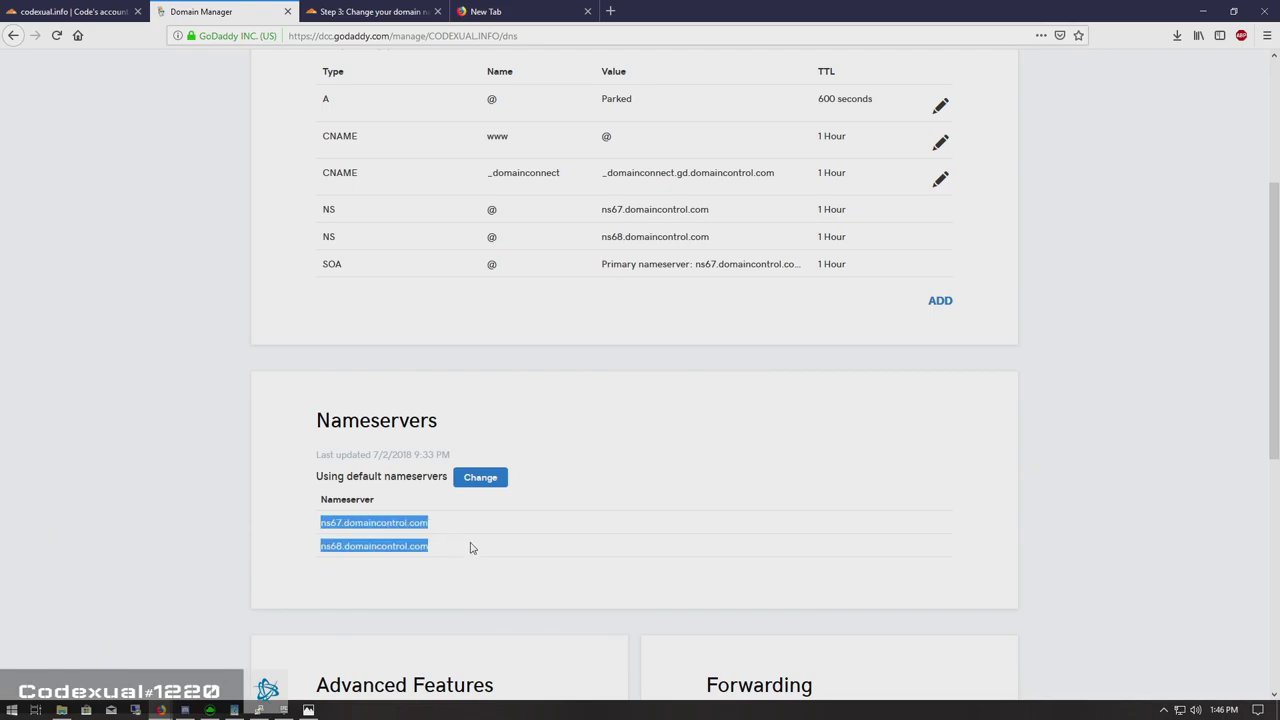
{"action": "left_click", "coordinate": [468, 479]}
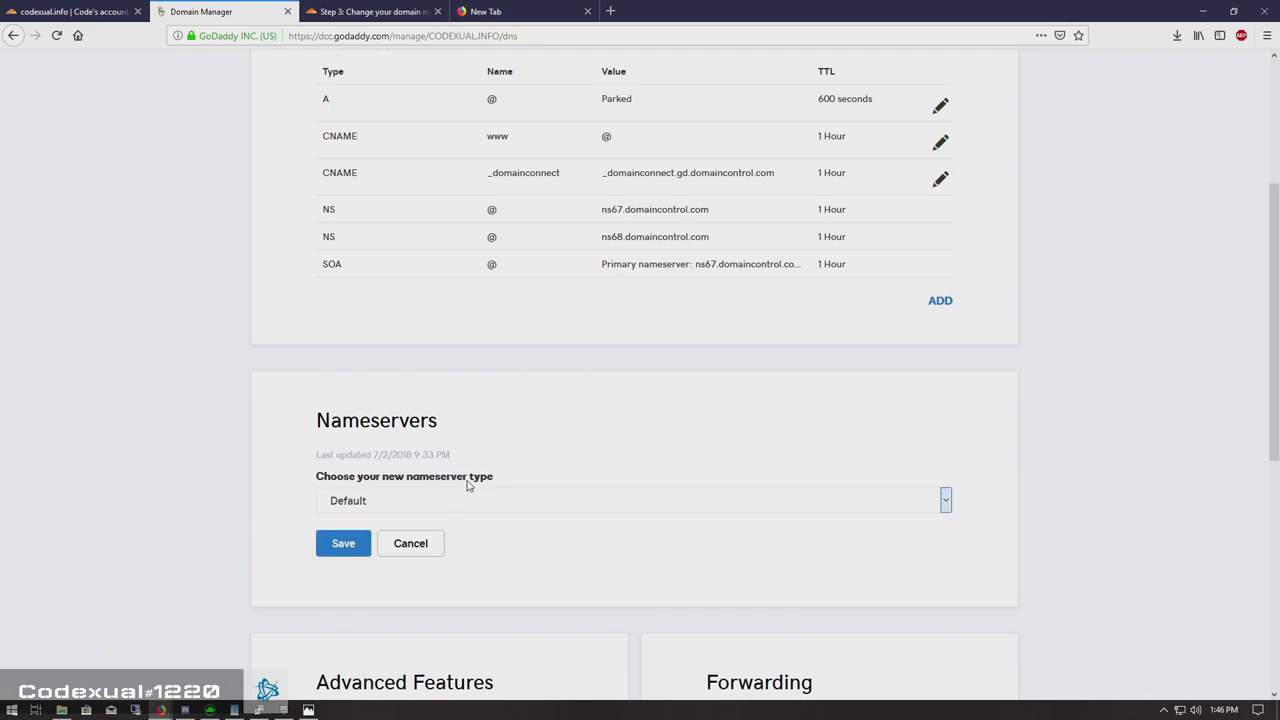
{"action": "left_click", "coordinate": [462, 502]}
{"action": "left_click", "coordinate": [462, 531]}
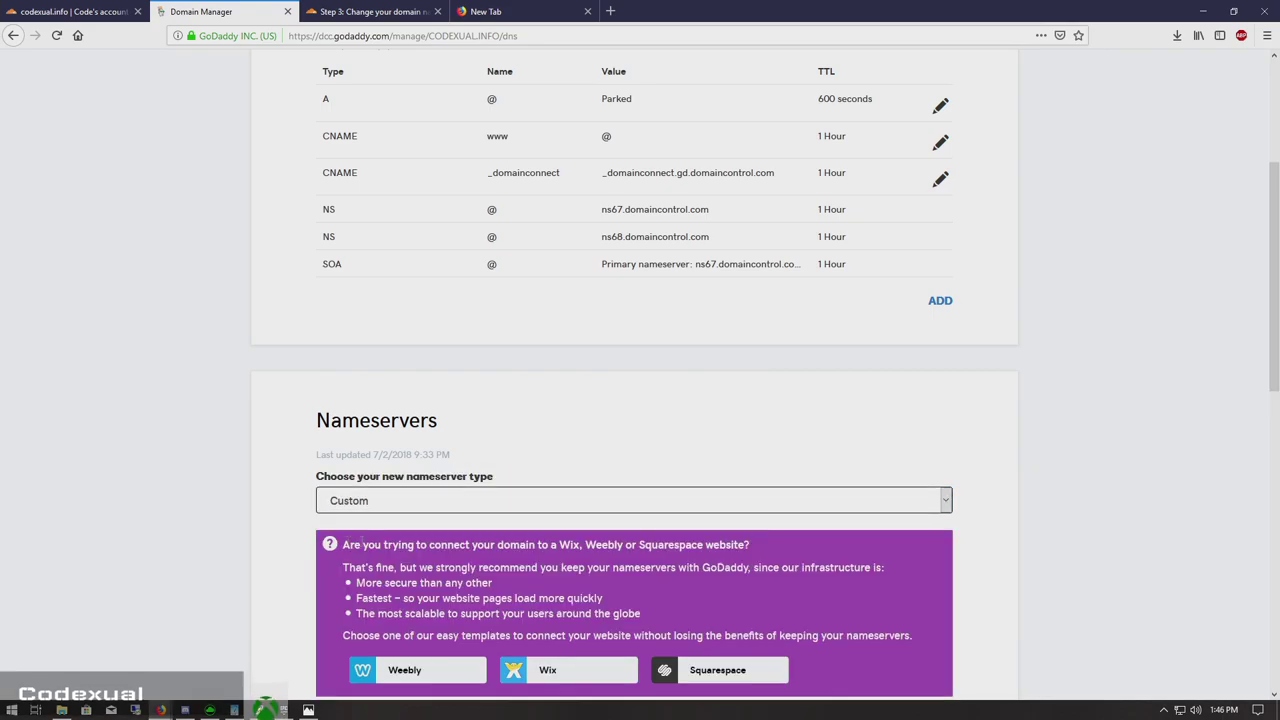
{"action": "scroll", "coordinate": [337, 514], "scroll_direction": "down", "scroll_amount": 2}
{"action": "left_click", "coordinate": [365, 548]}
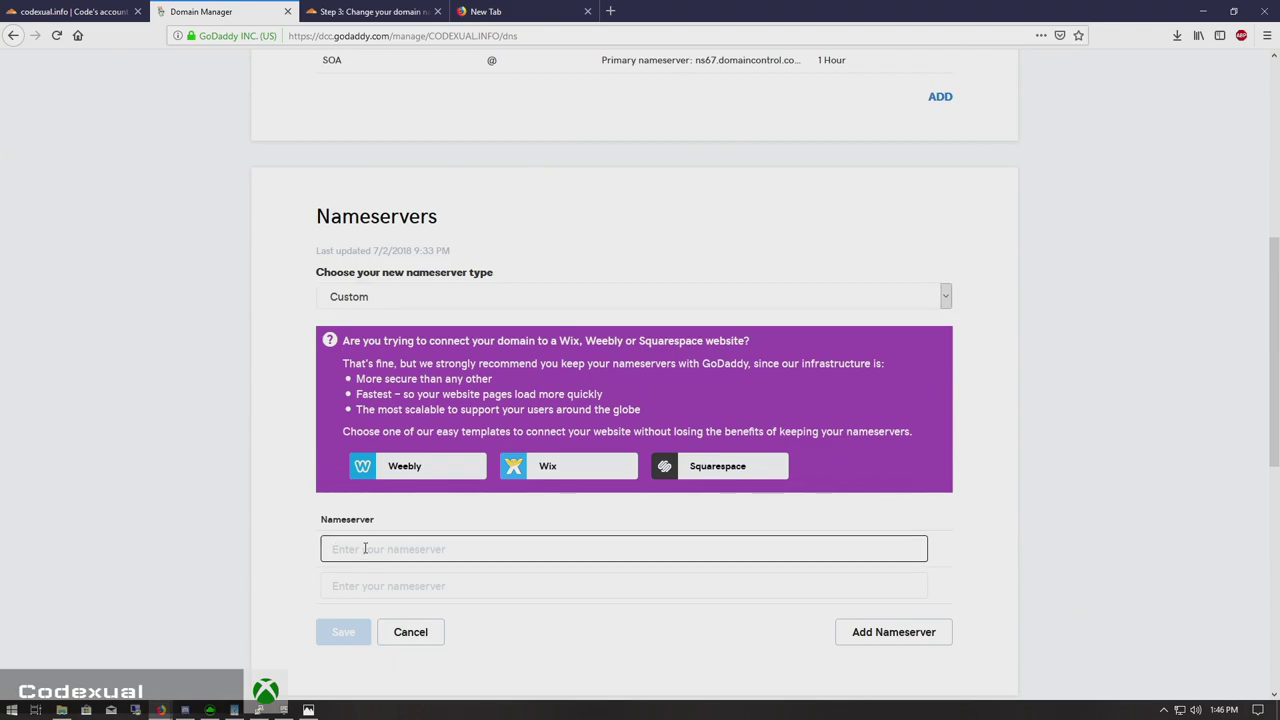
{"action": "key", "text": "ctrl+v"}
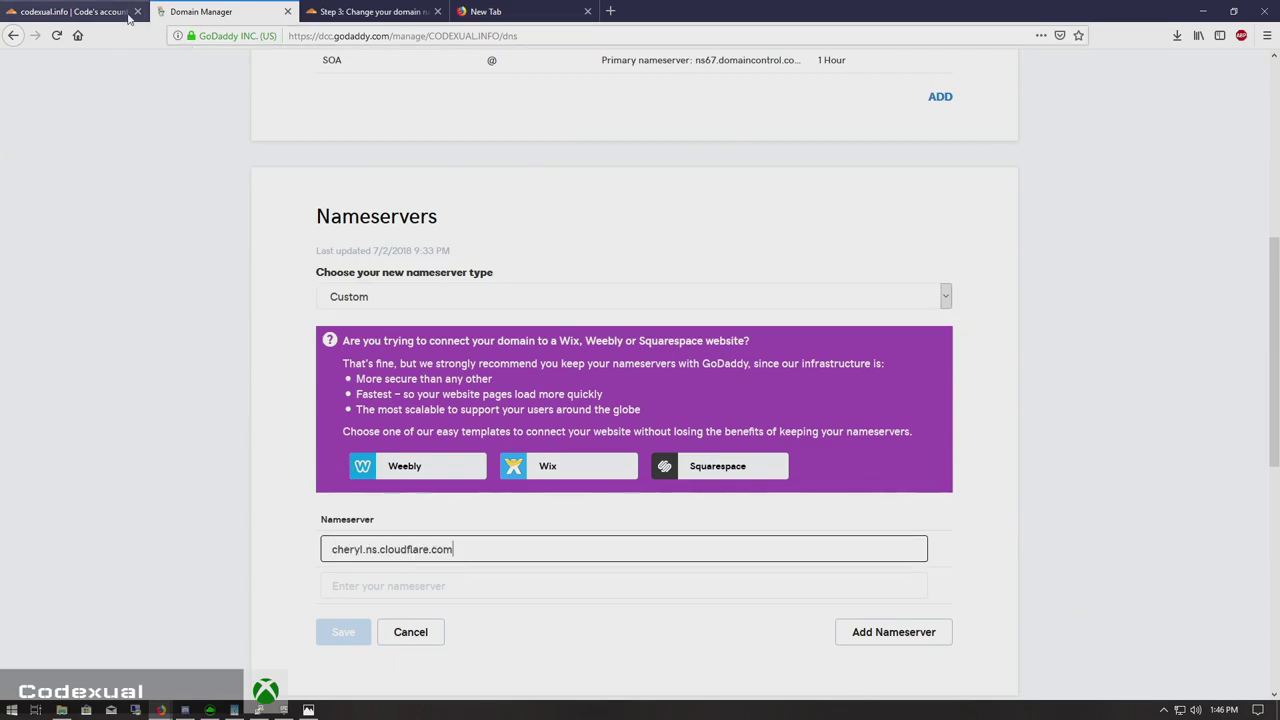
Step: Add jonah.ns.cloudflare.com as the second nameserver and save the change
{"action": "left_click", "coordinate": [94, 12]}
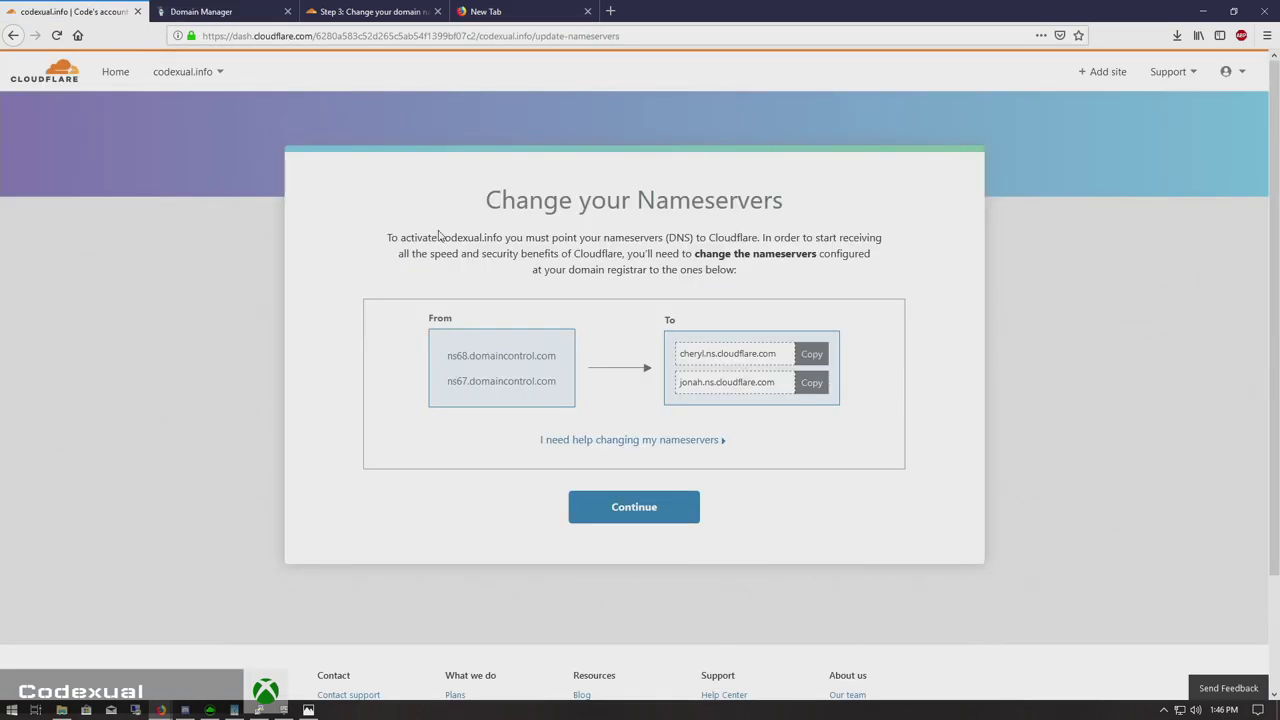
{"action": "left_click", "coordinate": [809, 384]}
{"action": "left_click", "coordinate": [200, 11]}
{"action": "left_click", "coordinate": [412, 587]}
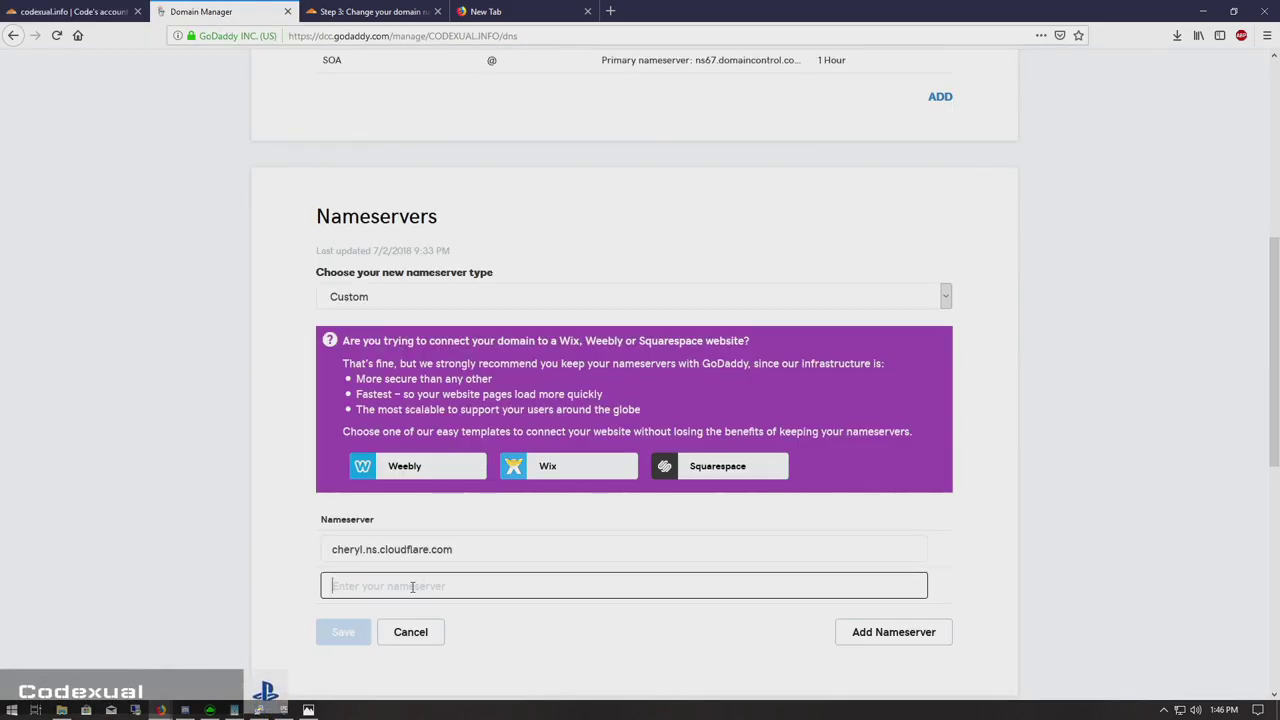
{"action": "key", "text": "ctrl+v"}
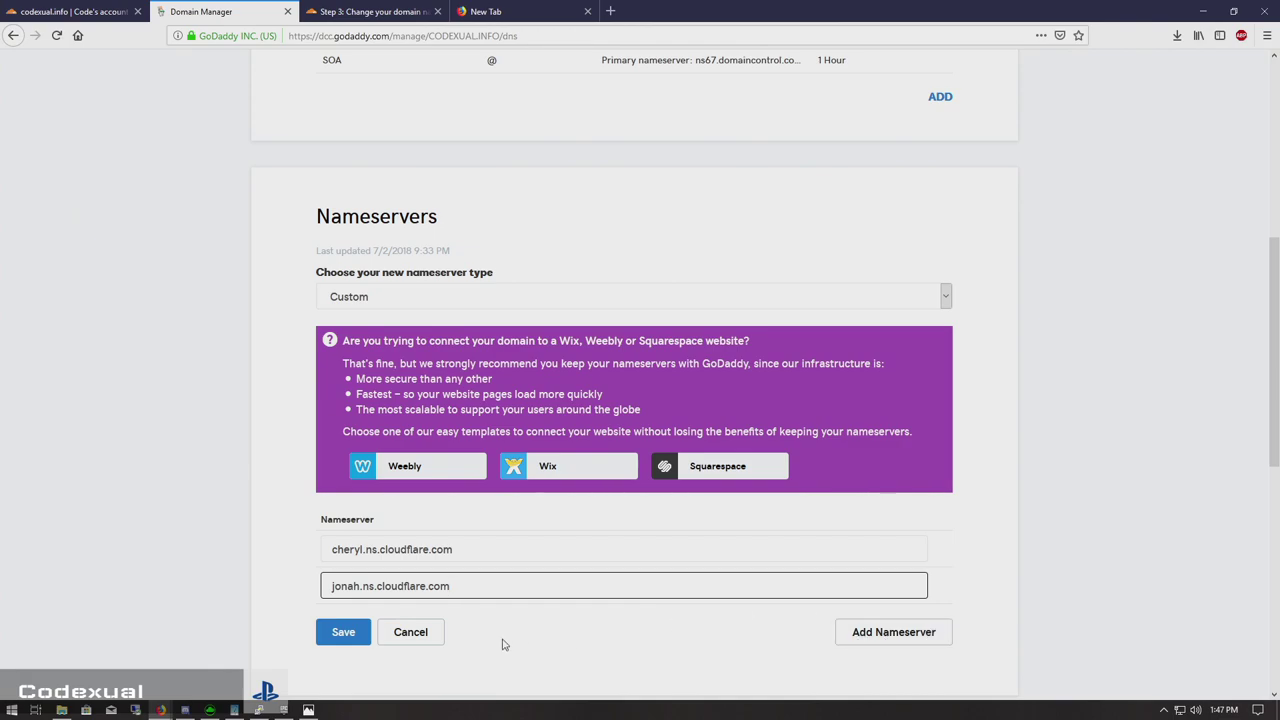
{"action": "left_click", "coordinate": [340, 633]}
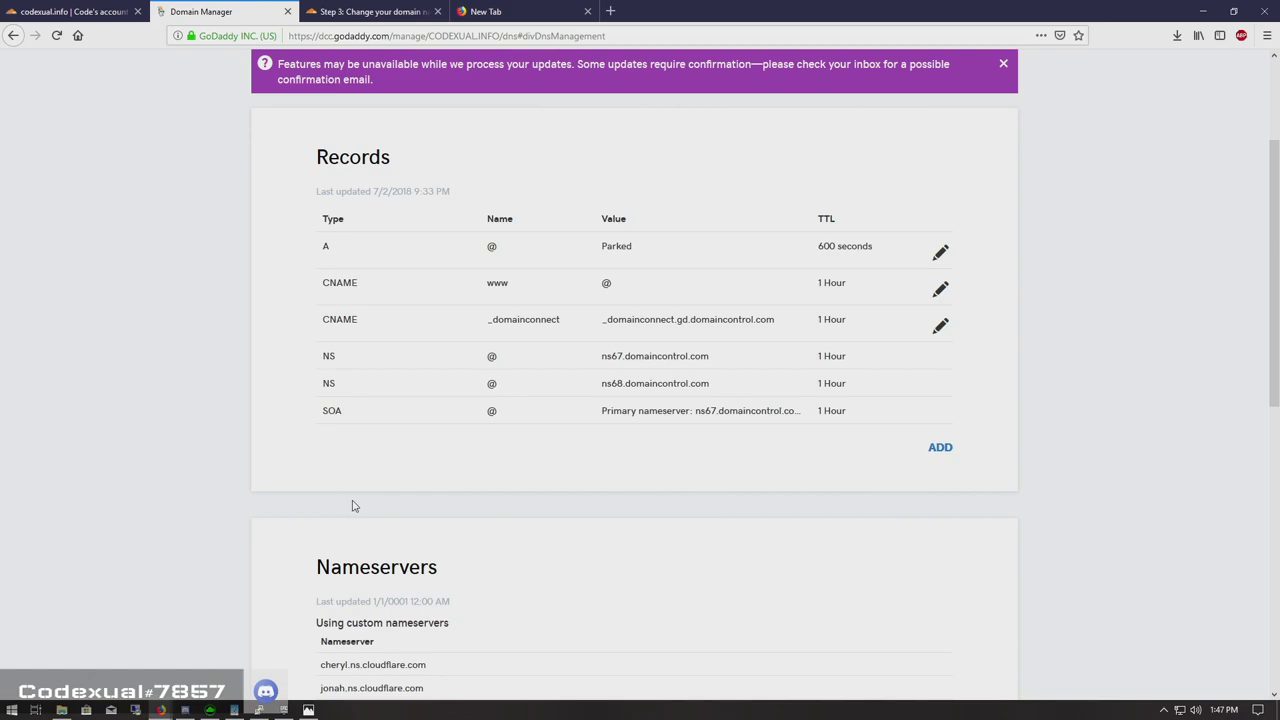
{"action": "scroll", "coordinate": [342, 506], "scroll_direction": "down", "scroll_amount": 3}
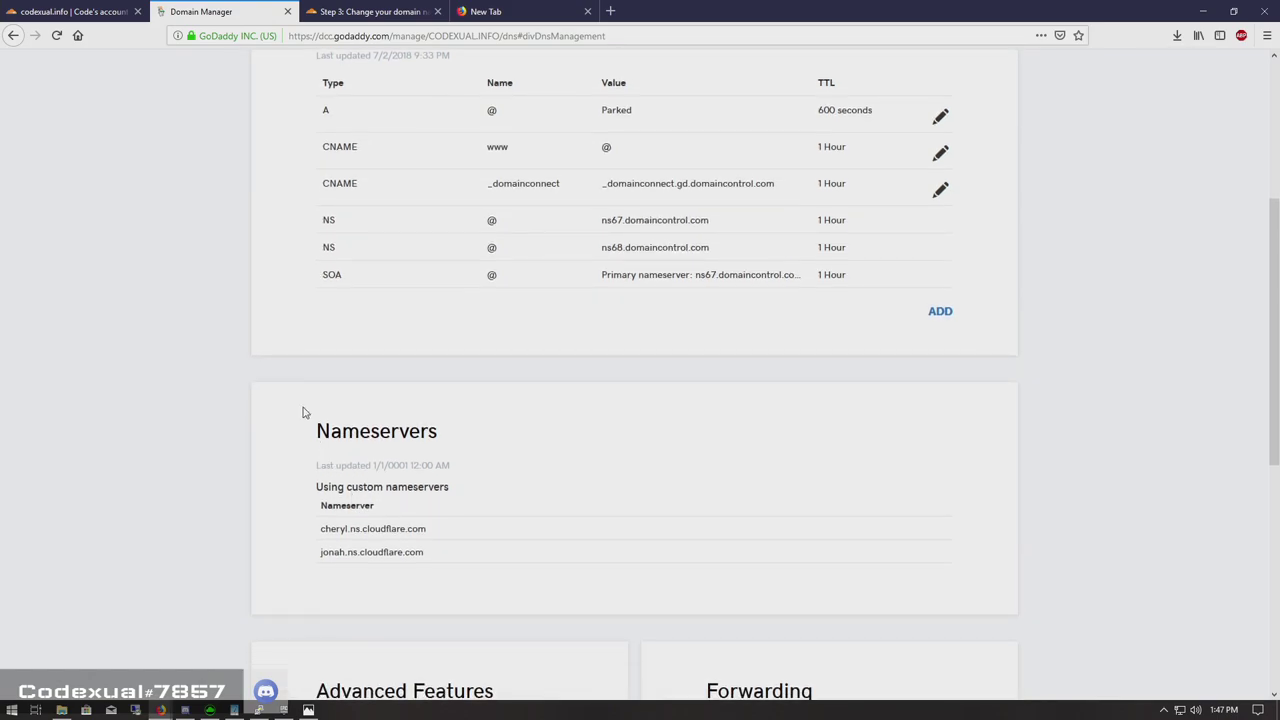
{"action": "scroll", "coordinate": [305, 413], "scroll_direction": "up", "scroll_amount": 5}
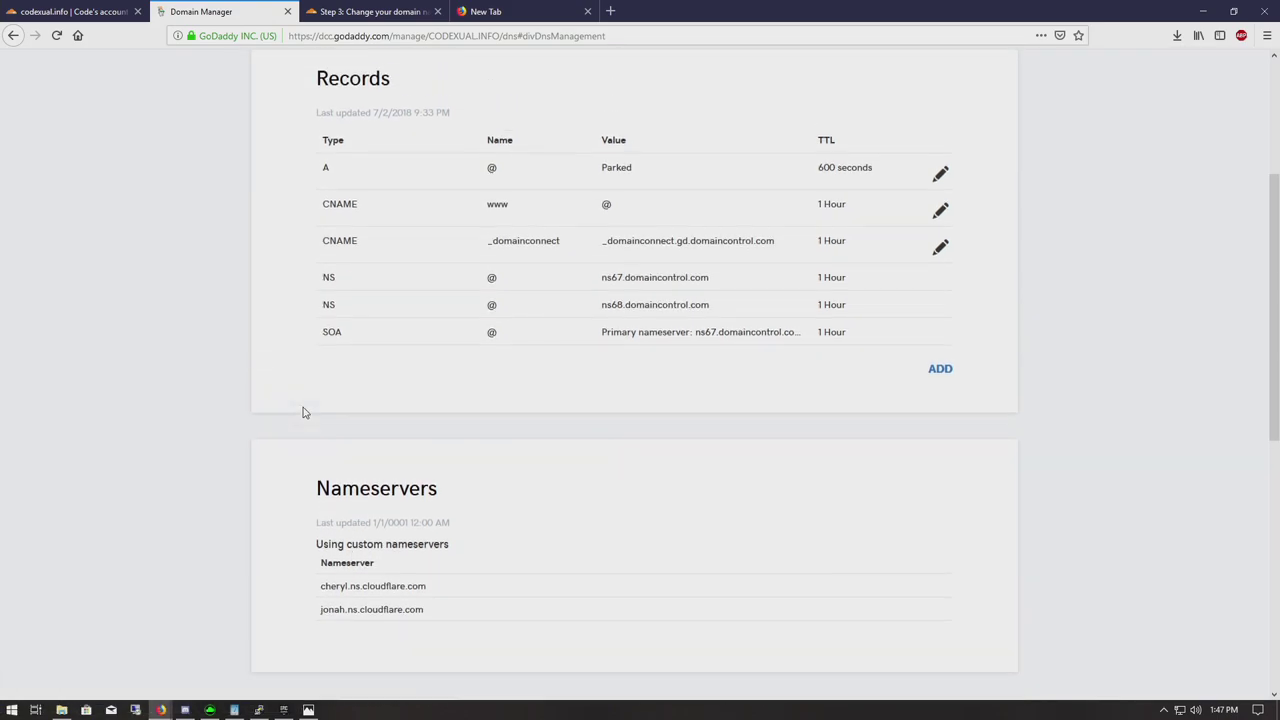
Step: Back in Cloudflare, confirm the codexual.info nameserver change and run Recheck Nameservers
{"action": "left_click", "coordinate": [42, 8]}
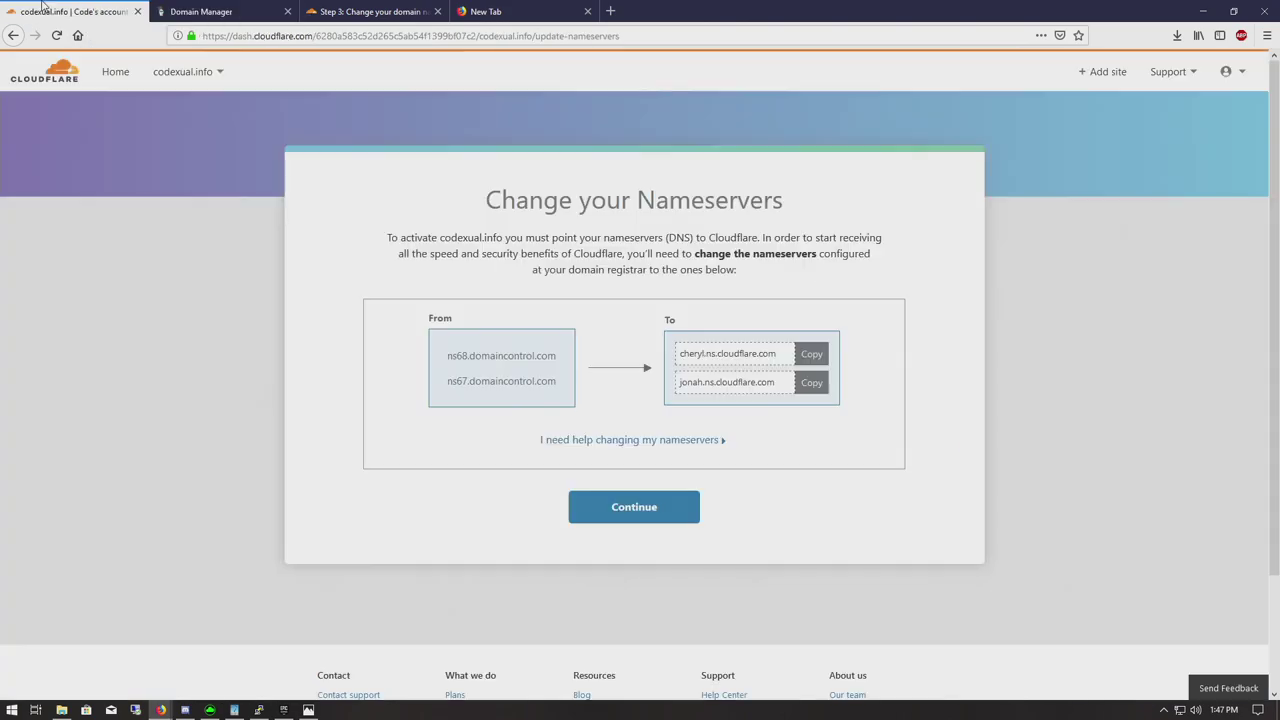
{"action": "left_click", "coordinate": [671, 517]}
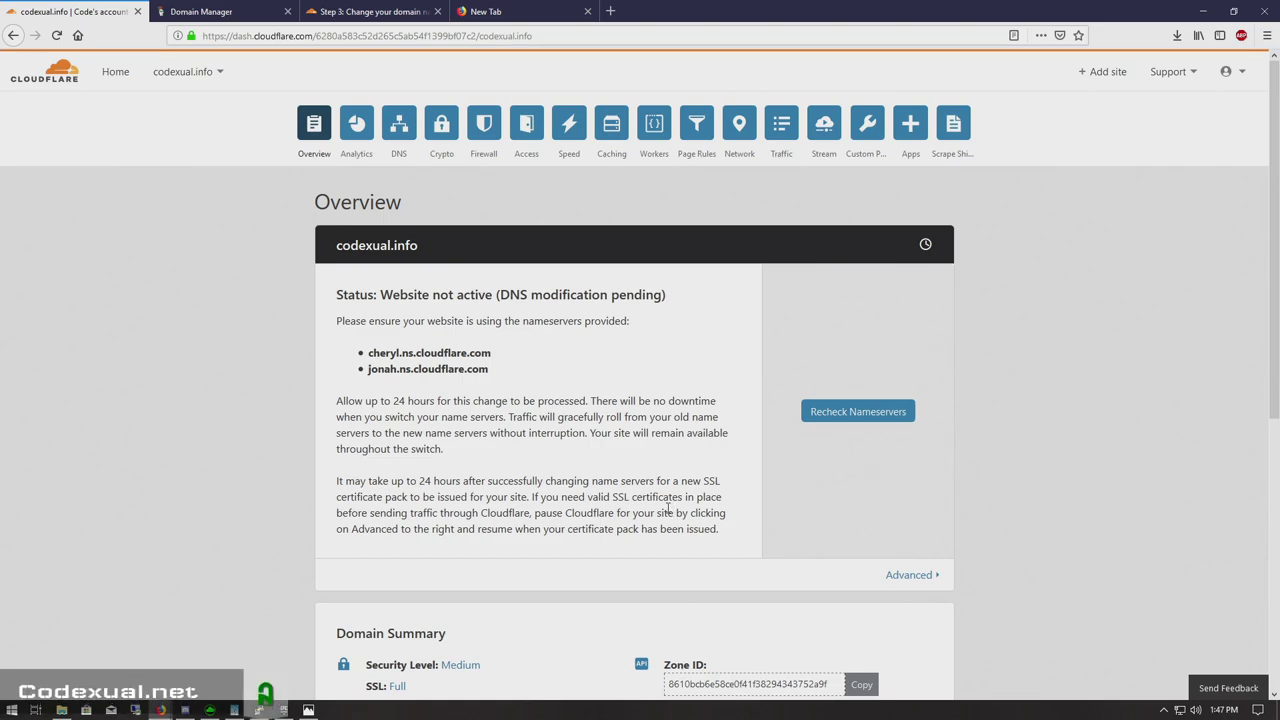
{"action": "left_click", "coordinate": [864, 414]}
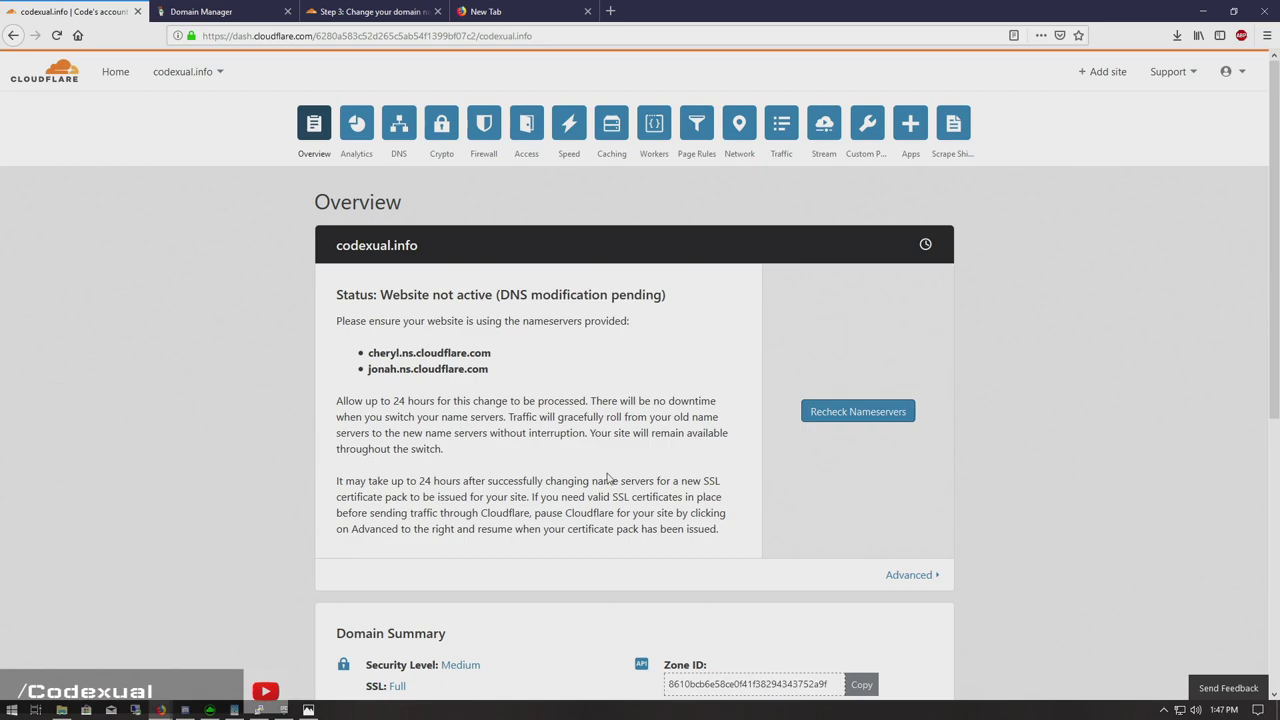
Step: Open the Firewall settings for codexual.info and locate the Security Level section
{"action": "left_click", "coordinate": [485, 124]}
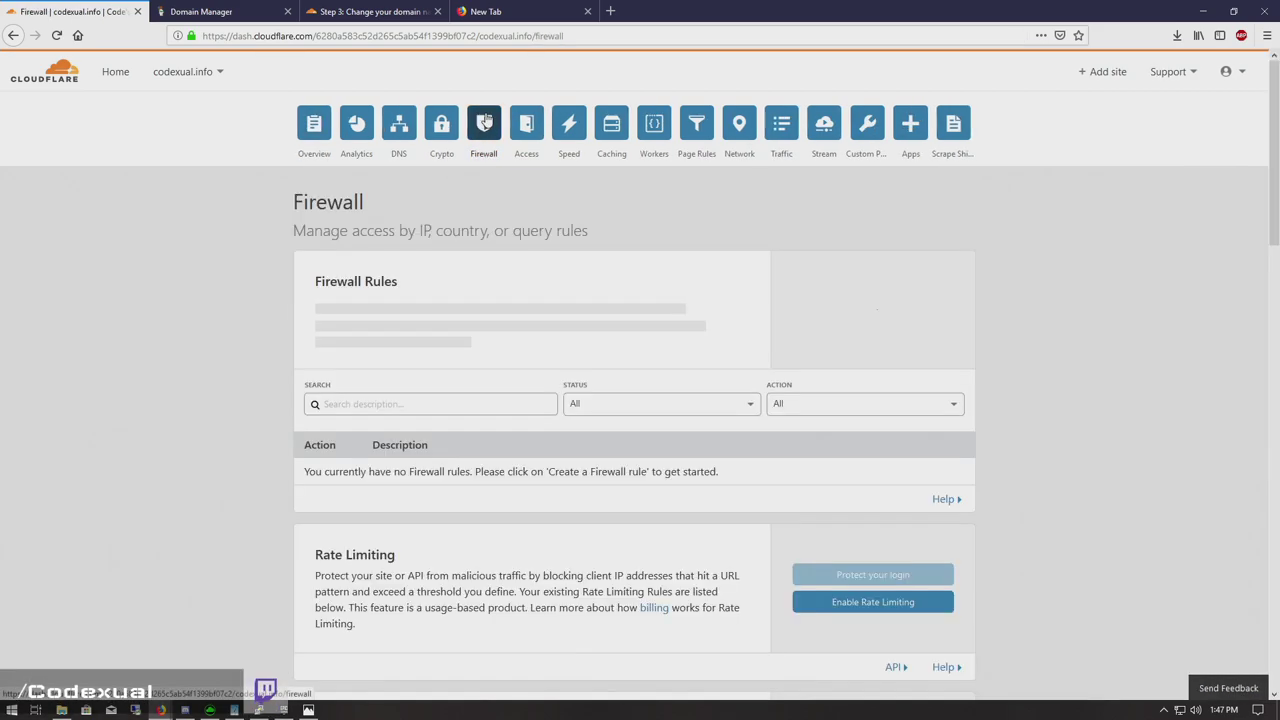
{"action": "scroll", "coordinate": [447, 344], "scroll_direction": "down", "scroll_amount": 1}
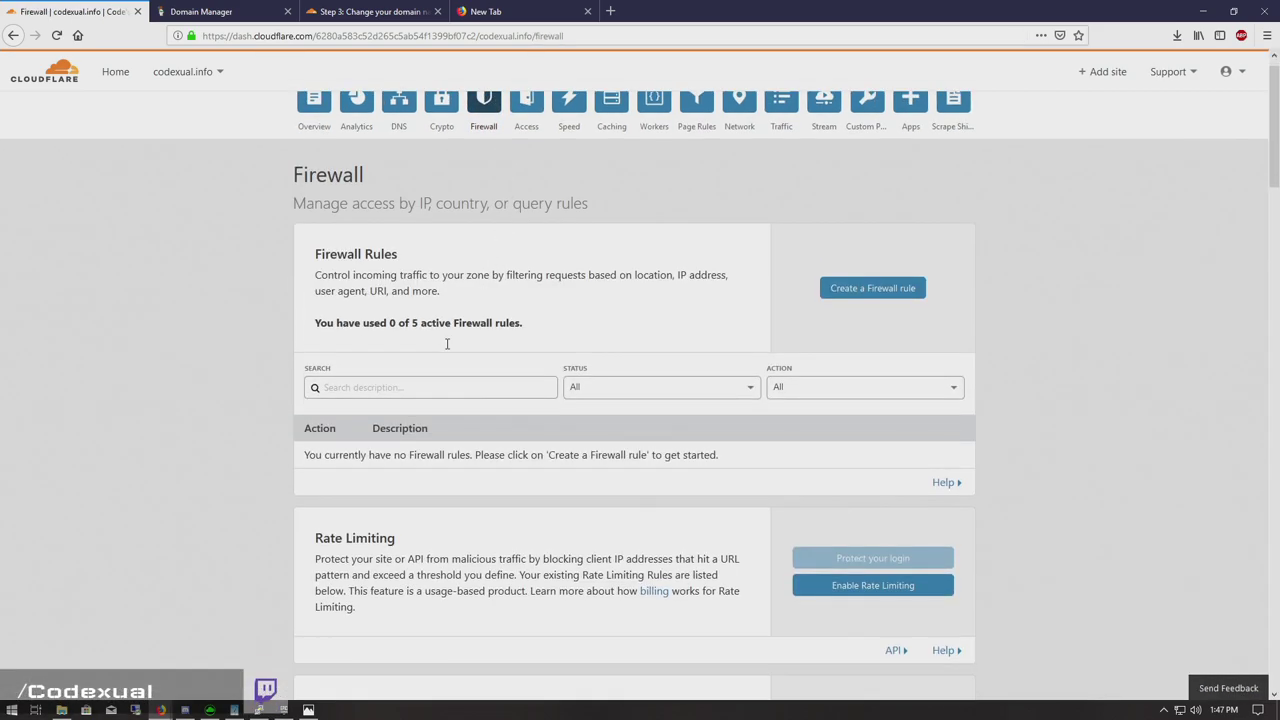
{"action": "scroll", "coordinate": [447, 344], "scroll_direction": "down", "scroll_amount": 2}
{"action": "scroll", "coordinate": [447, 344], "scroll_direction": "up", "scroll_amount": 1}
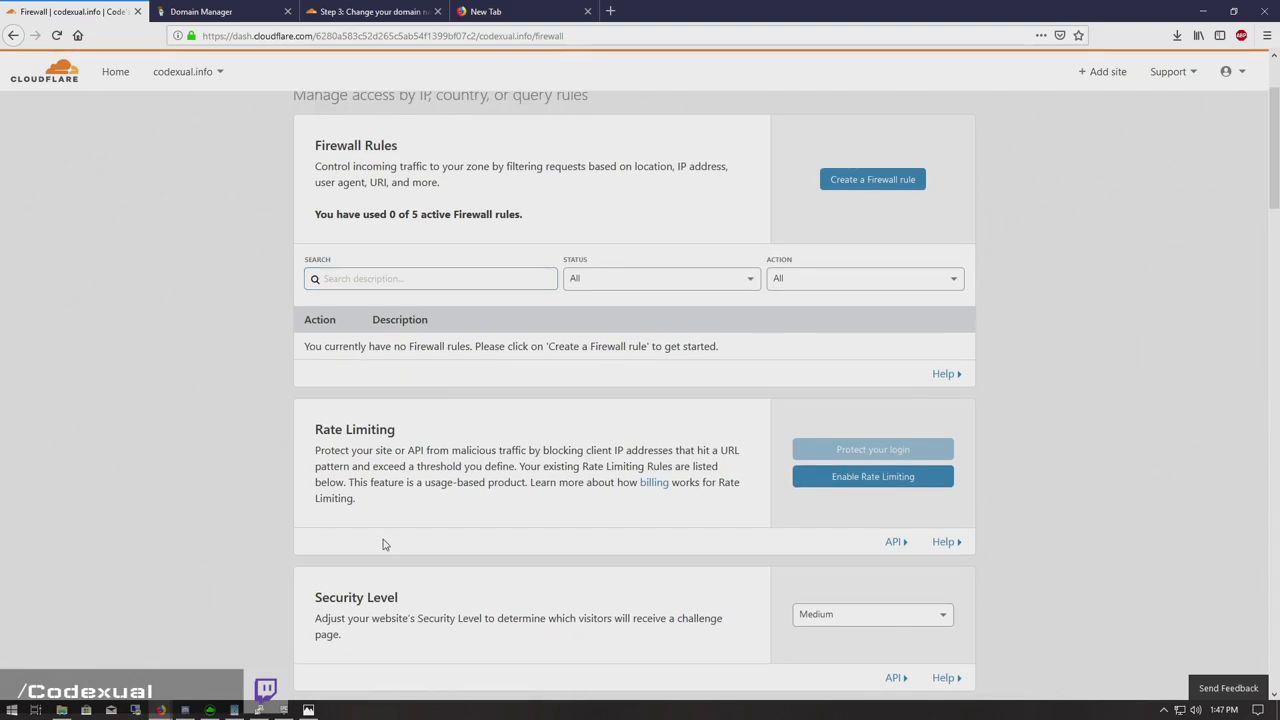
{"action": "left_click_drag", "start_coordinate": [309, 604], "coordinate": [452, 618]}
{"action": "left_click", "coordinate": [450, 618]}
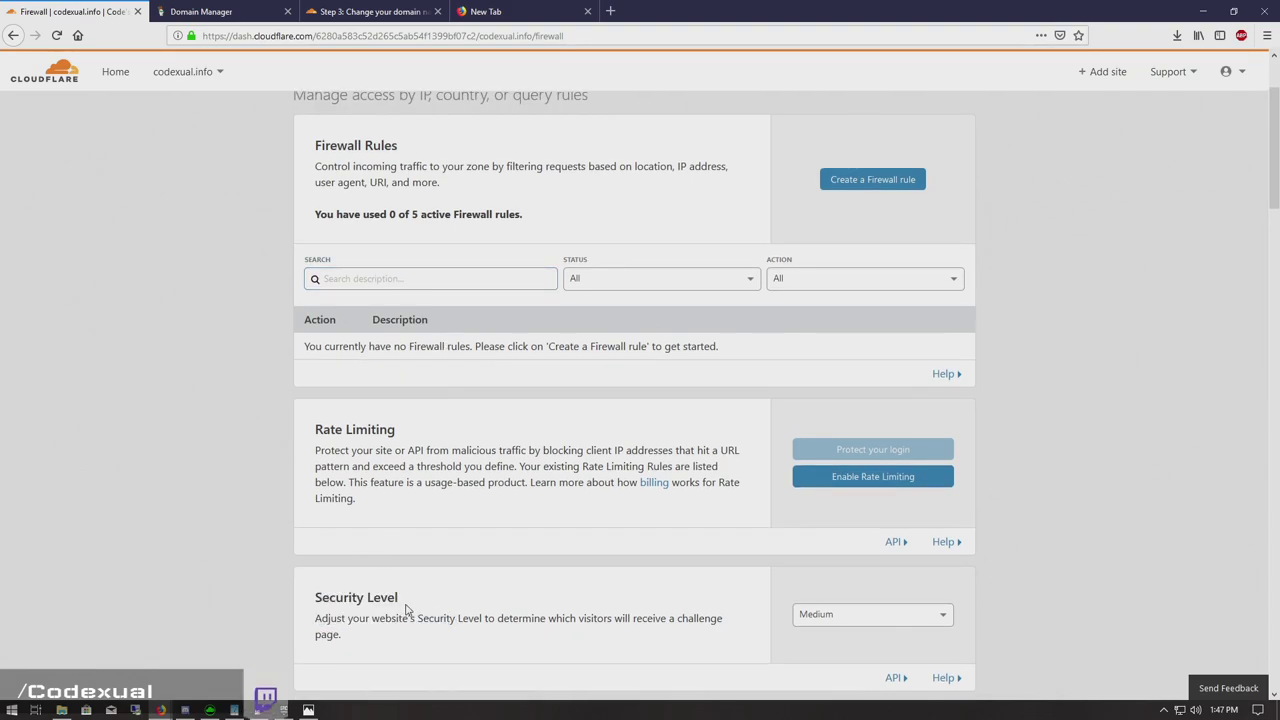
{"action": "left_click_drag", "start_coordinate": [370, 618], "coordinate": [476, 620]}
Step: Change the Security Level to I'm Under Attack! and review the page
{"action": "left_click", "coordinate": [850, 618]}
{"action": "scroll", "coordinate": [820, 571], "scroll_direction": "down", "scroll_amount": 3}
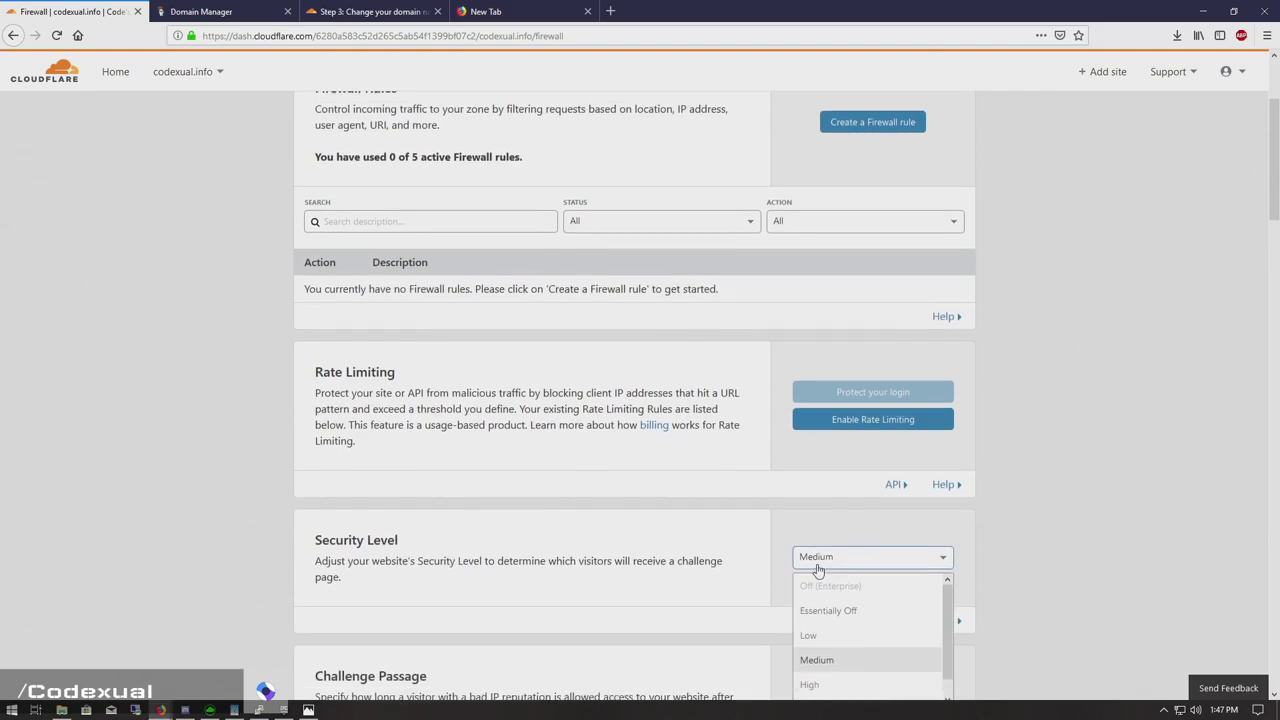
{"action": "left_click", "coordinate": [830, 616]}
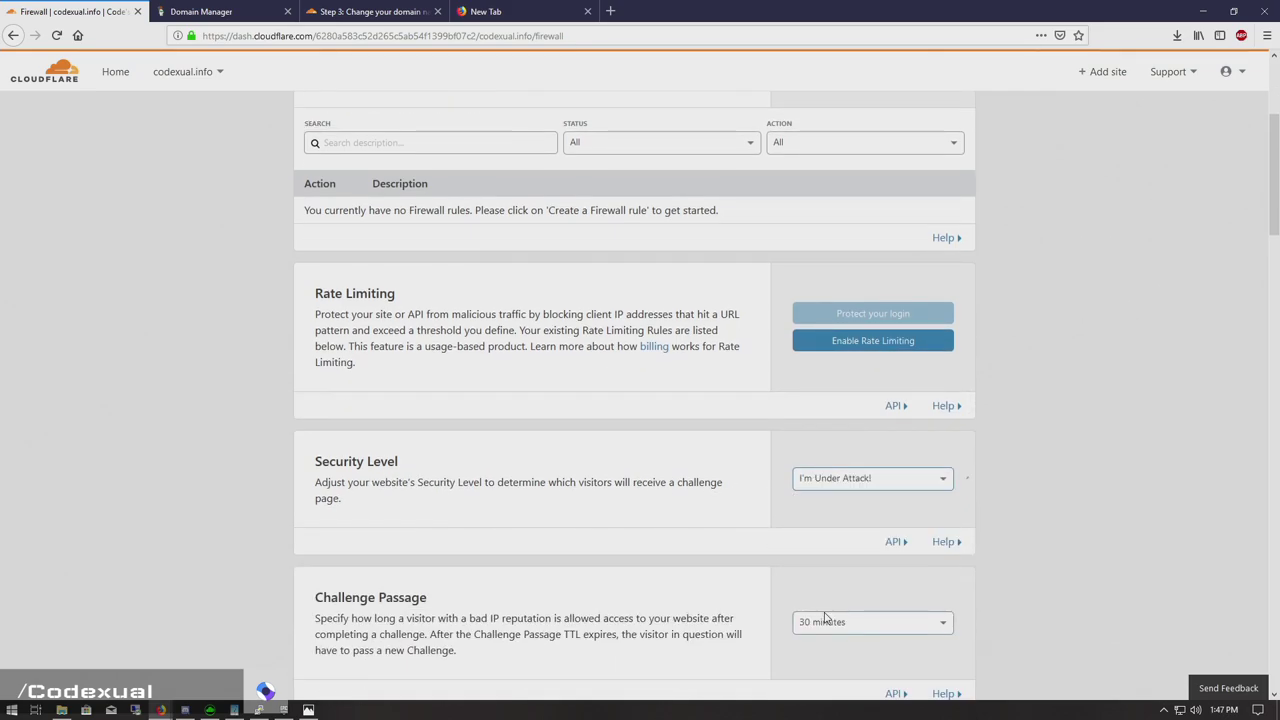
{"action": "scroll", "coordinate": [689, 517], "scroll_direction": "down", "scroll_amount": 10}
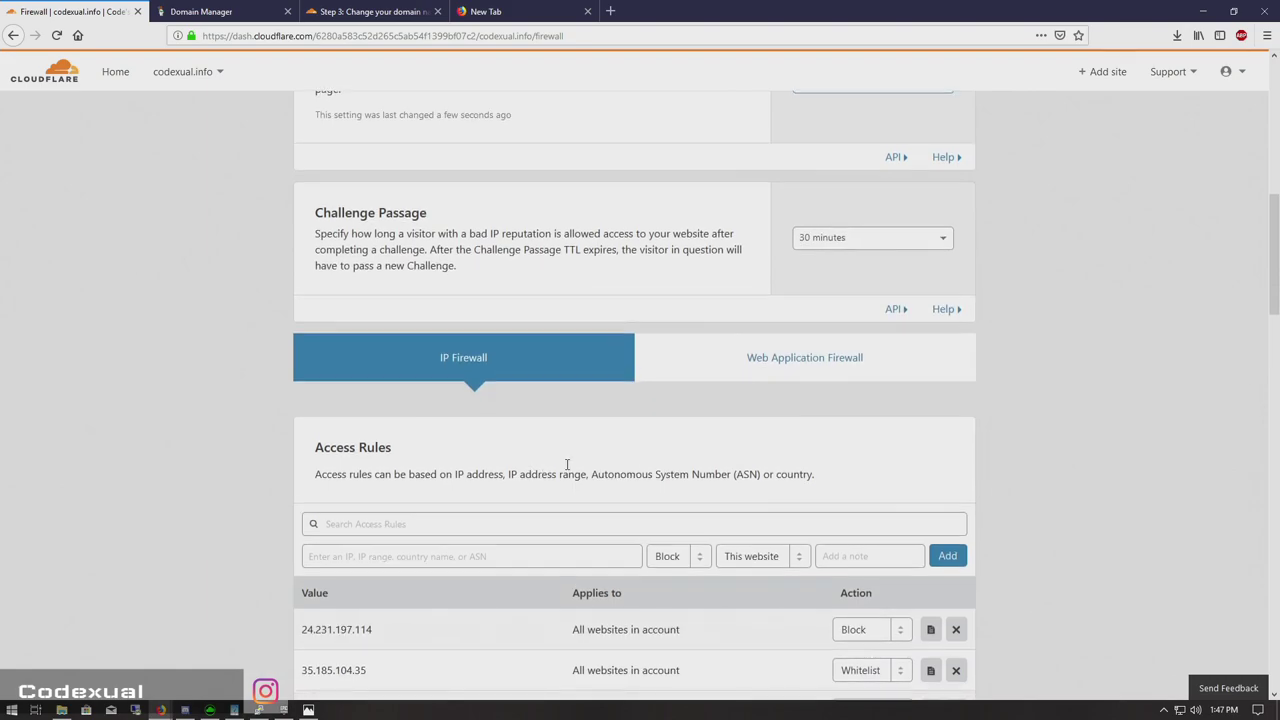
{"action": "scroll", "coordinate": [587, 471], "scroll_direction": "down", "scroll_amount": 10}
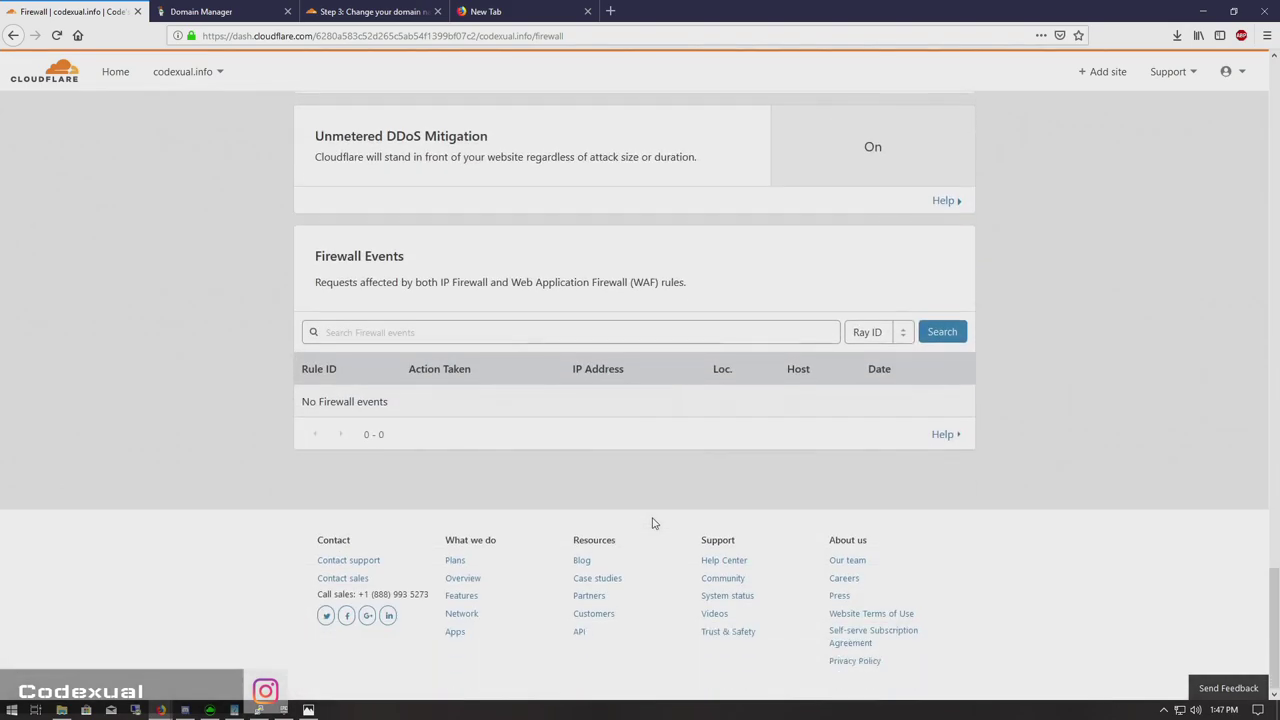
{"action": "scroll", "coordinate": [657, 523], "scroll_direction": "up", "scroll_amount": 5}
{"action": "scroll", "coordinate": [657, 523], "scroll_direction": "up", "scroll_amount": 15}
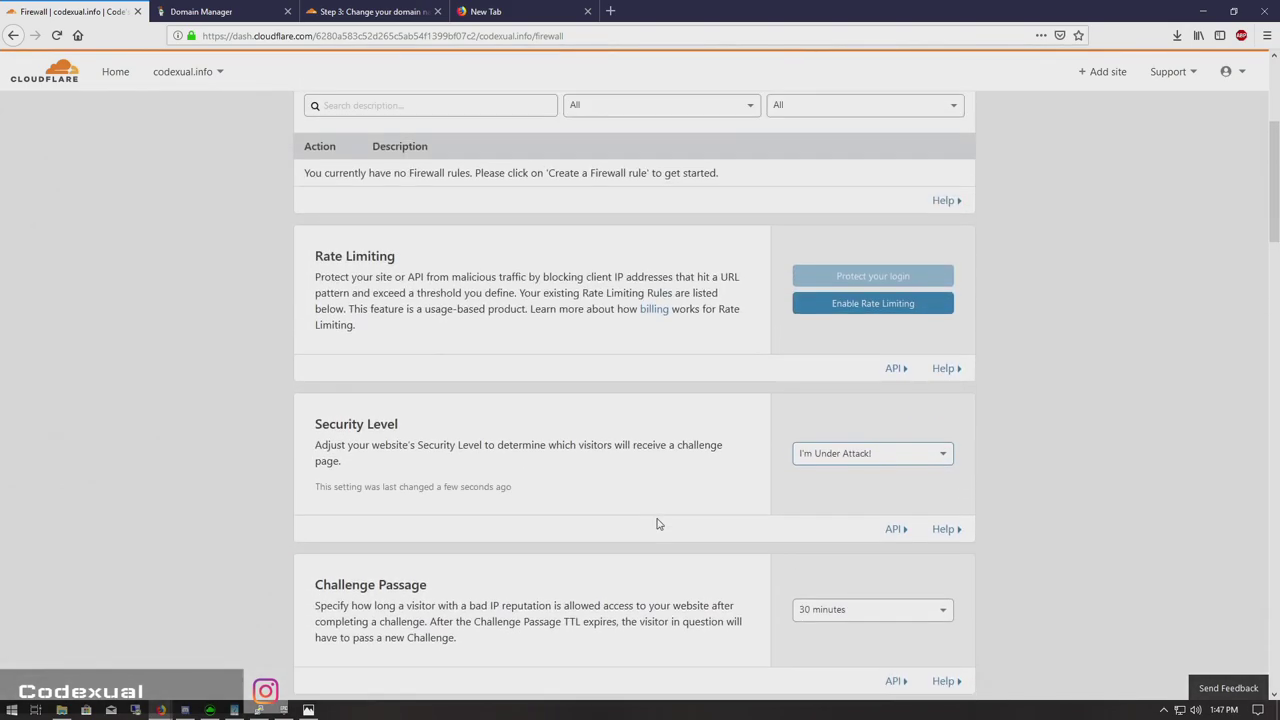
{"action": "scroll", "coordinate": [657, 523], "scroll_direction": "up", "scroll_amount": 3}
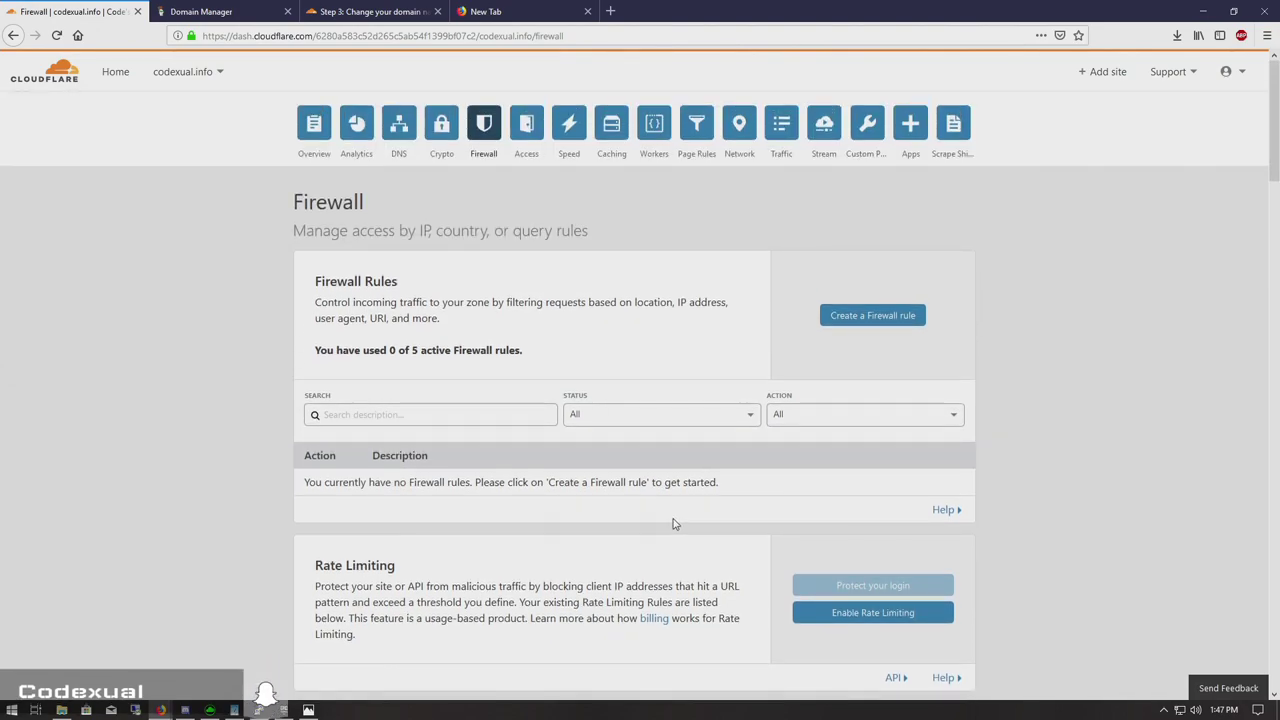
{"action": "scroll", "coordinate": [674, 523], "scroll_direction": "down", "scroll_amount": 5}
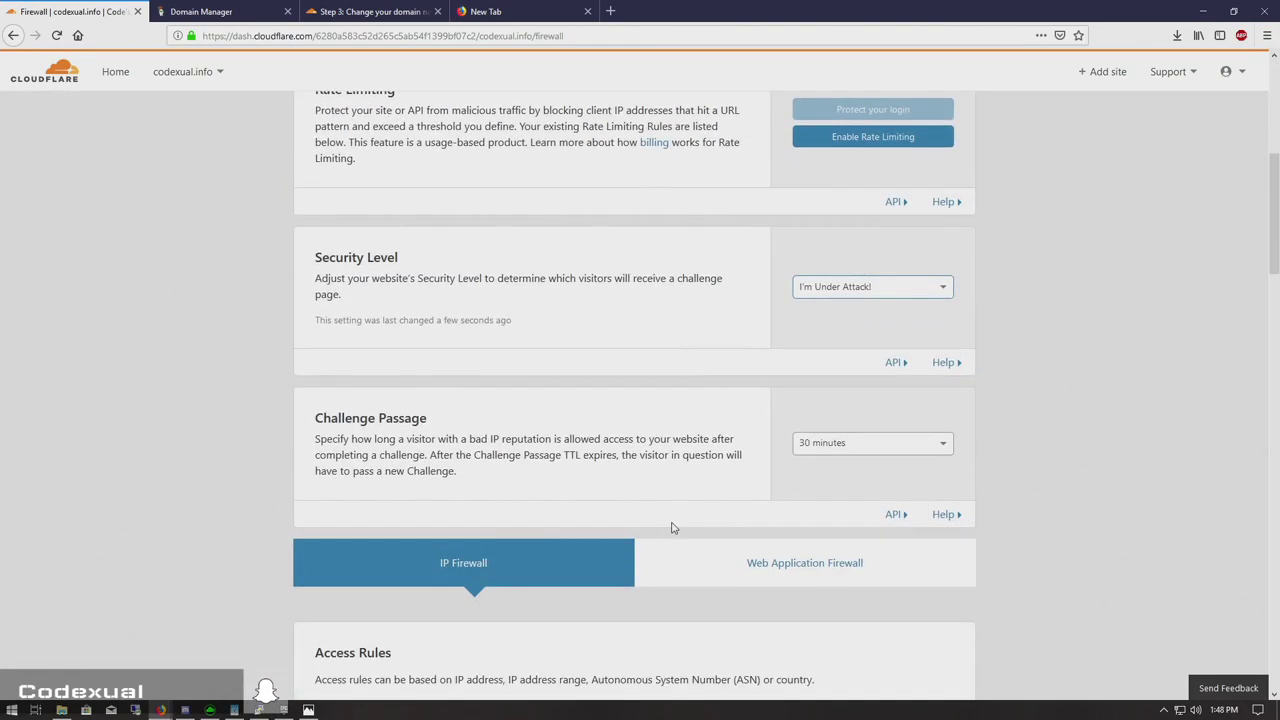
Step: Load nullock.com in the new tab to view Cloudflare's browser check, then close it and return to Firewall
{"action": "left_click", "coordinate": [455, 11]}
{"action": "left_click", "coordinate": [391, 37]}
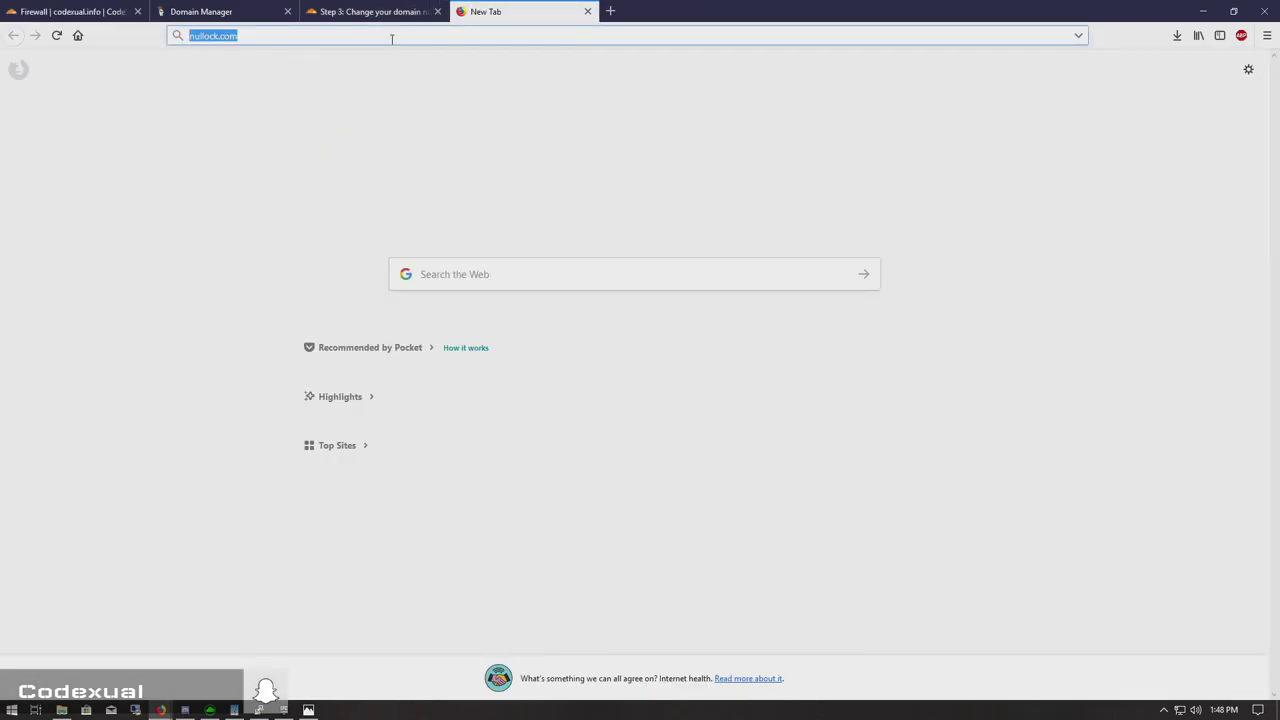
{"action": "key", "text": "Return"}
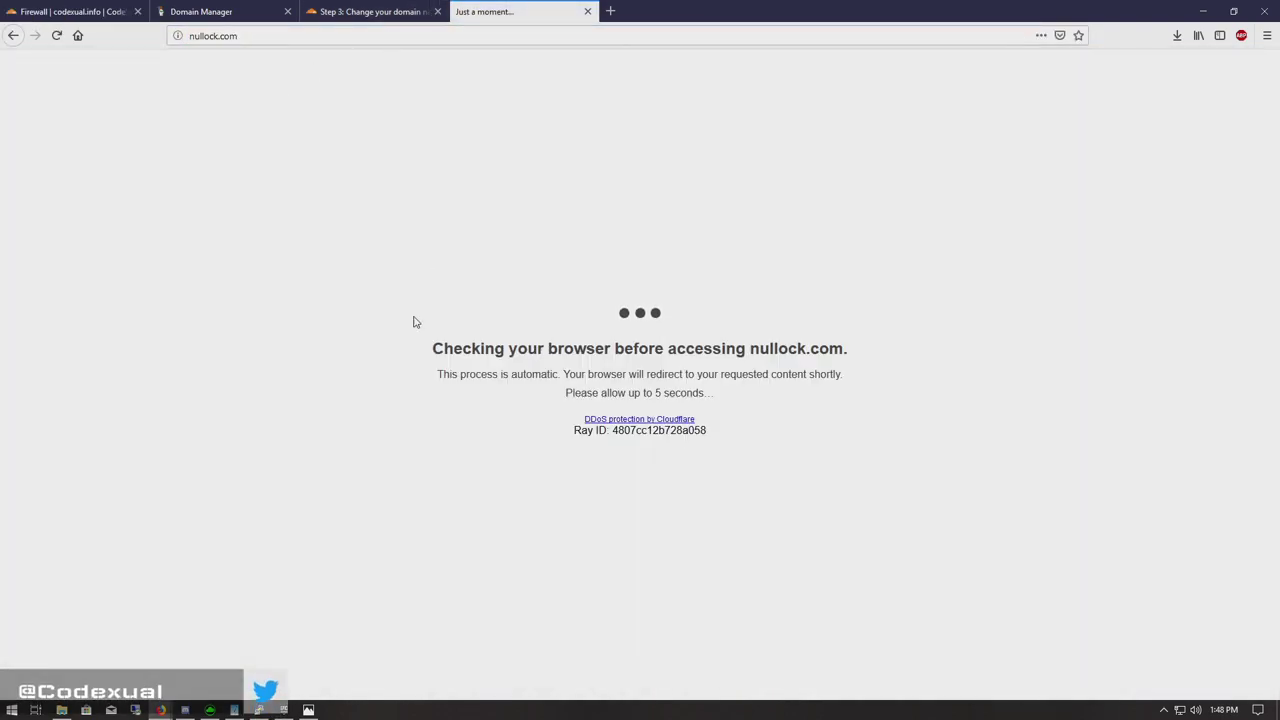
{"action": "left_click_drag", "start_coordinate": [416, 322], "coordinate": [834, 463]}
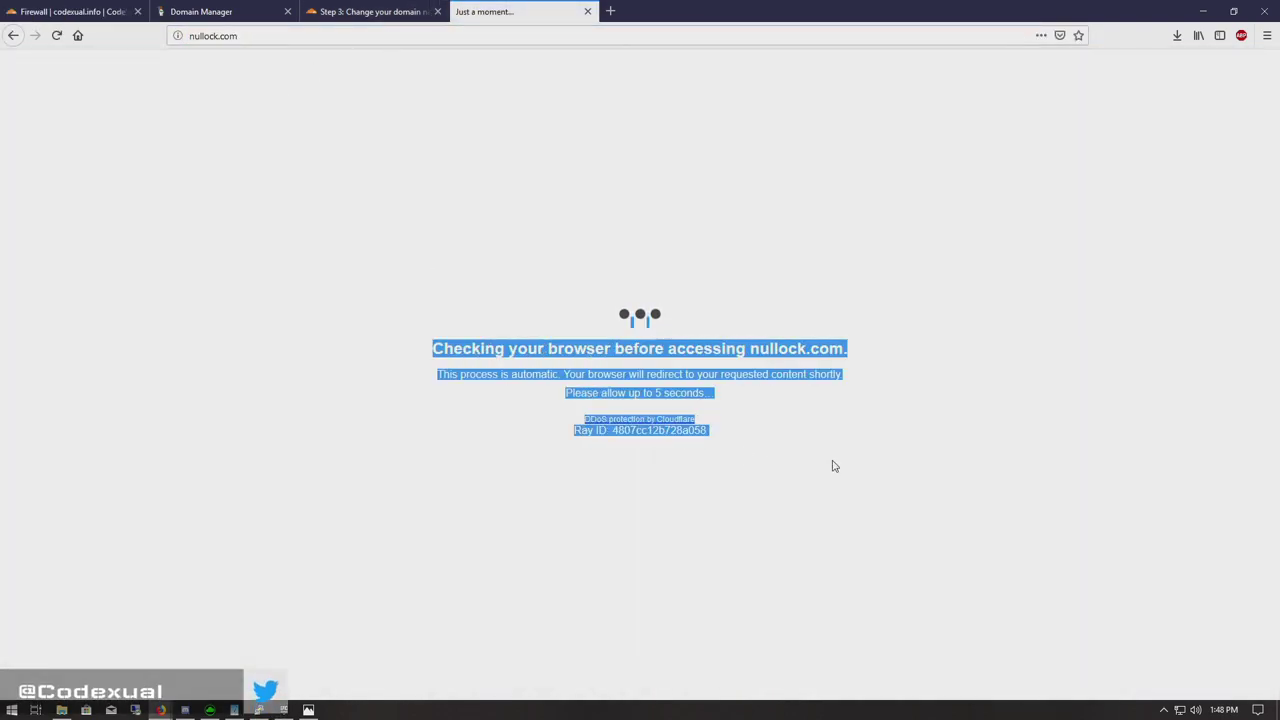
{"action": "middle_click", "coordinate": [491, 13]}
{"action": "left_click", "coordinate": [80, 6]}
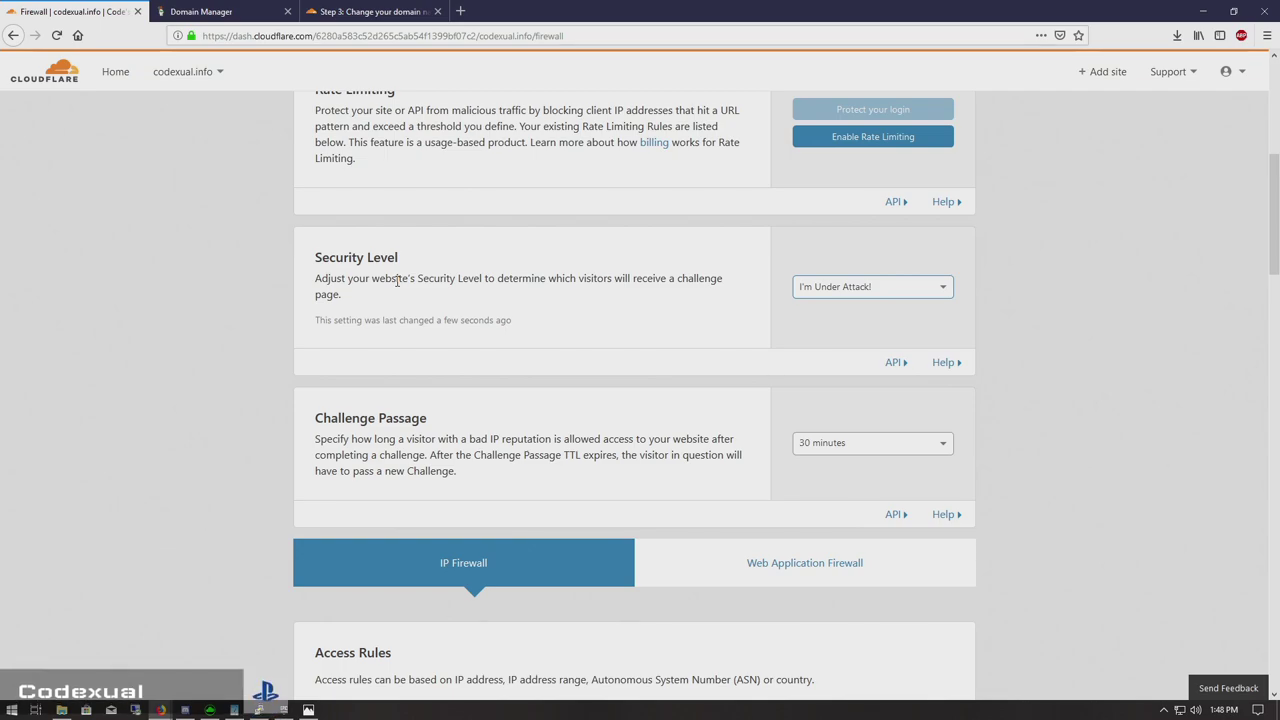
Step: Scroll the codexual.info Firewall page back up to the top
{"action": "scroll", "coordinate": [397, 281], "scroll_direction": "down", "scroll_amount": 3}
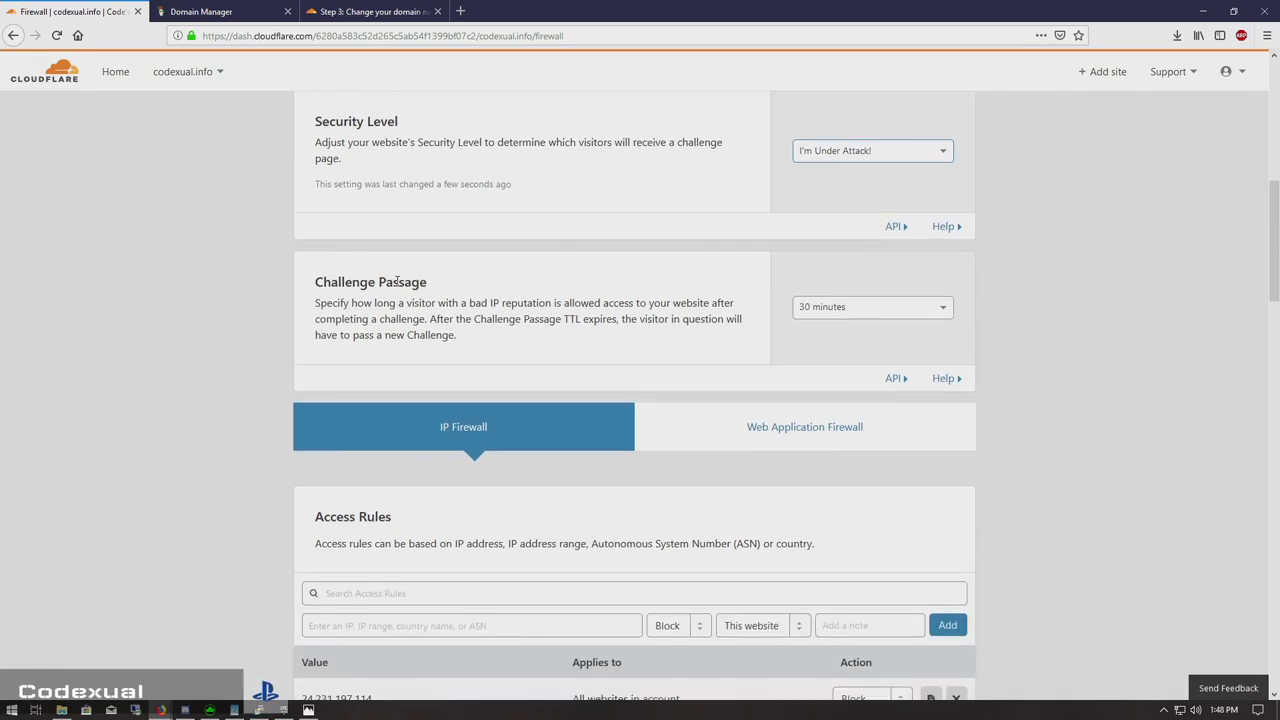
{"action": "scroll", "coordinate": [397, 281], "scroll_direction": "up", "scroll_amount": 1}
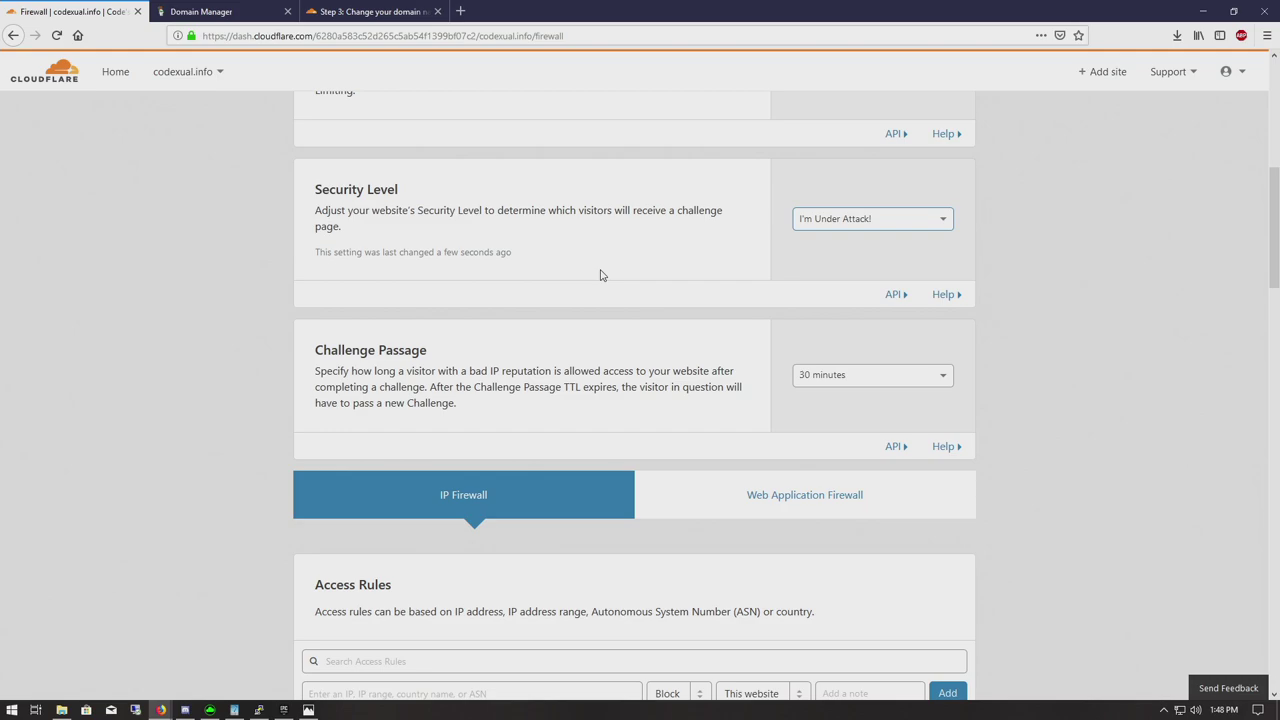
{"action": "scroll", "coordinate": [601, 274], "scroll_direction": "up", "scroll_amount": 5}
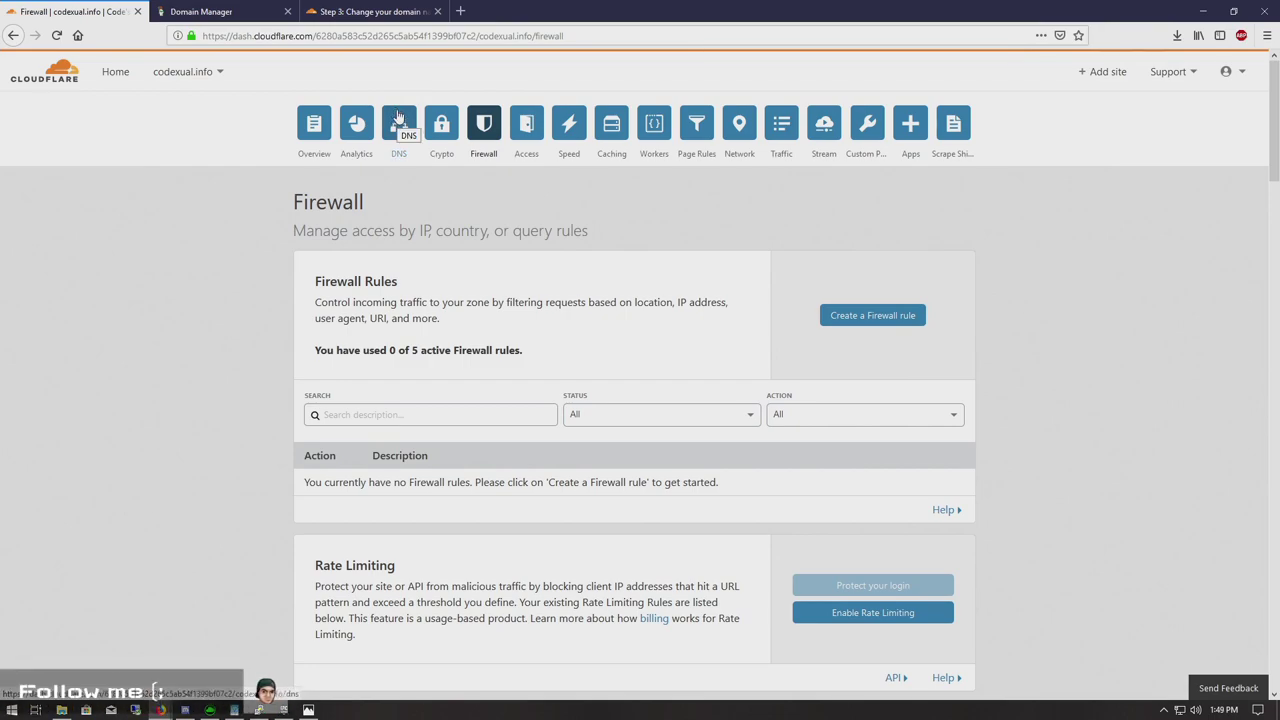
{"action": "left_click", "coordinate": [401, 134]}
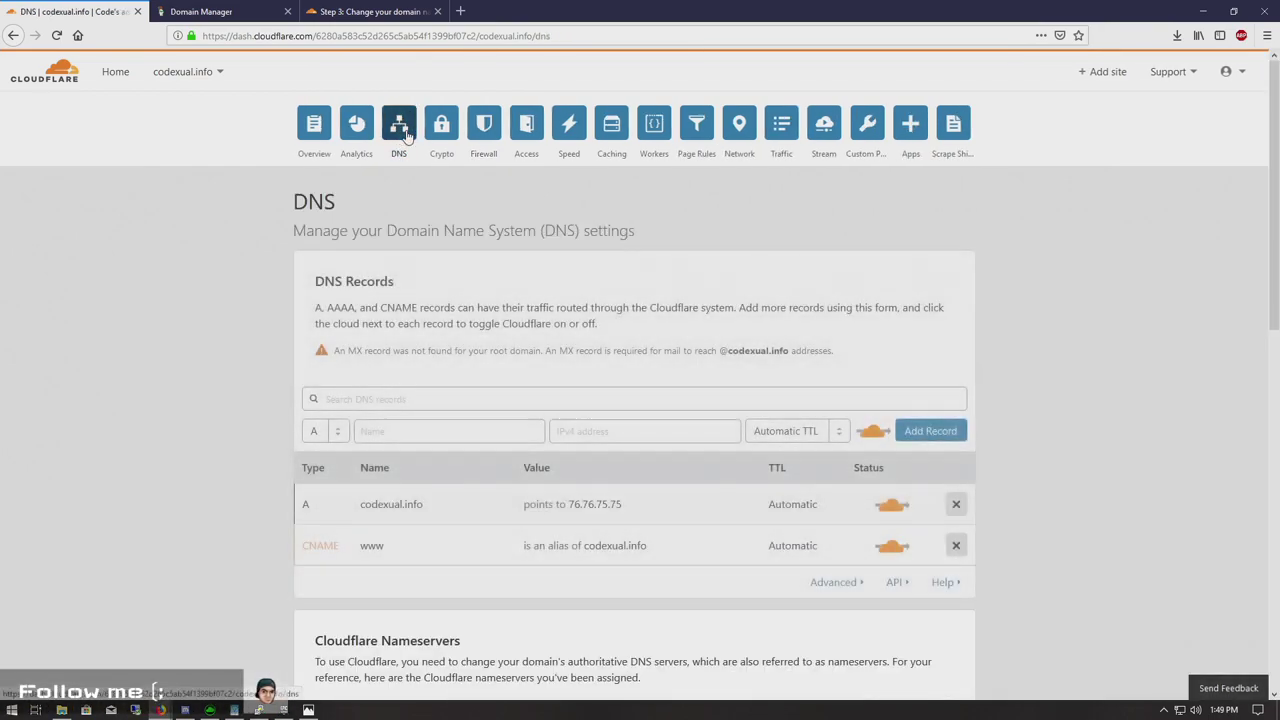